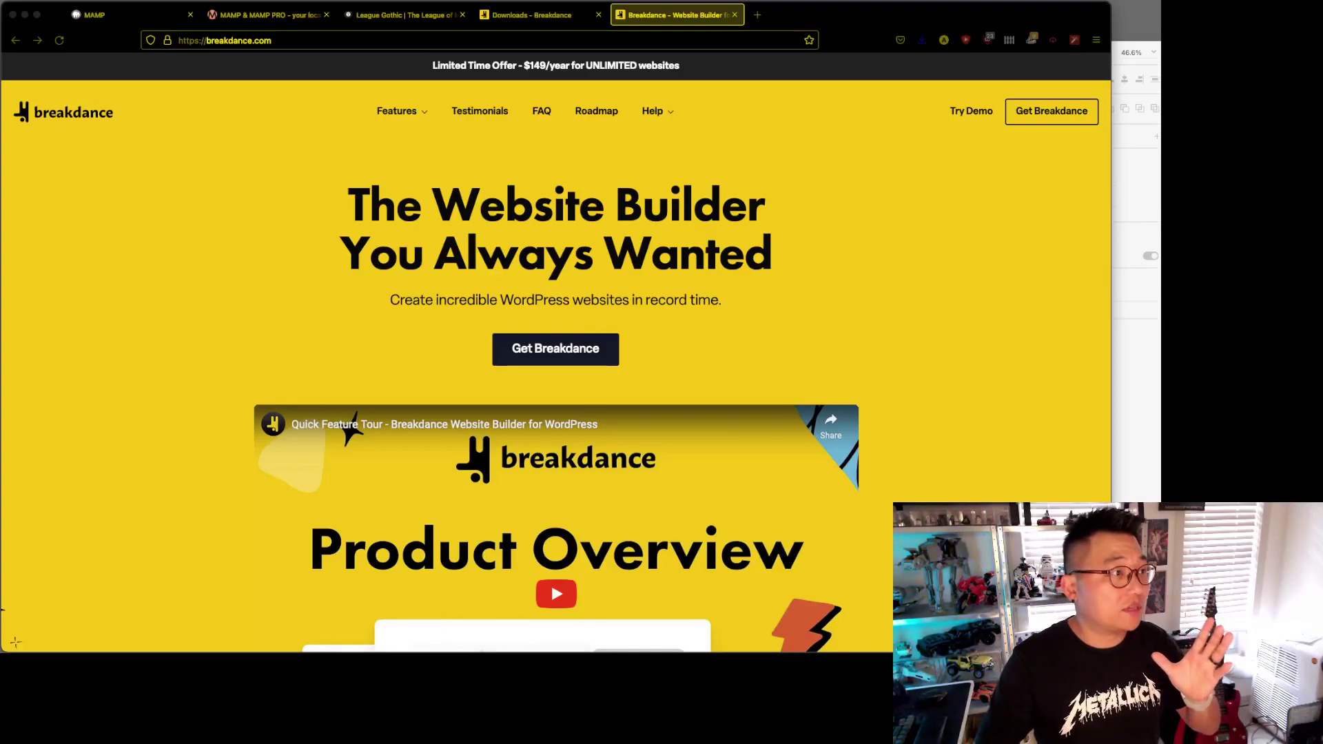
Step: Bring Firefox to the front, showing the Breakdance homepage at breakdance.com
{"action": "left_click_drag", "start_coordinate": [837, 648], "coordinate": [846, 83]}
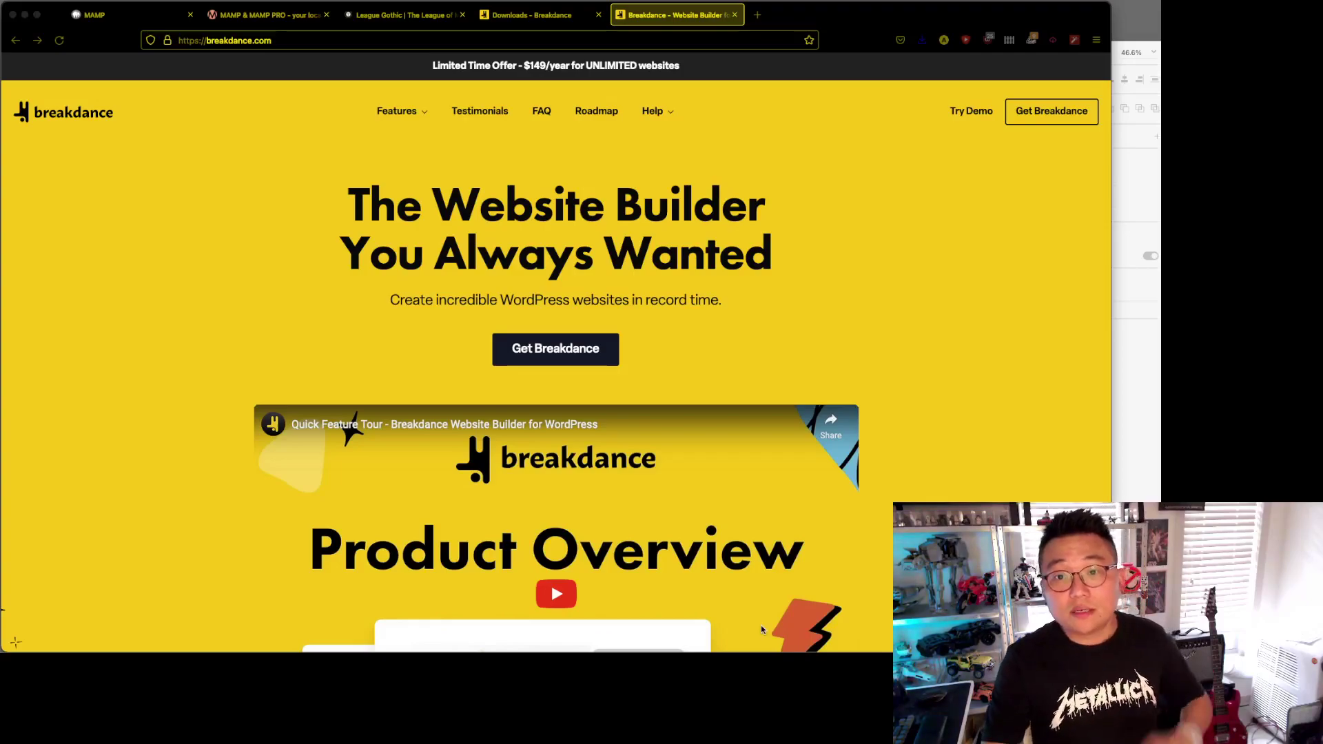
{"action": "left_click", "coordinate": [925, 268]}
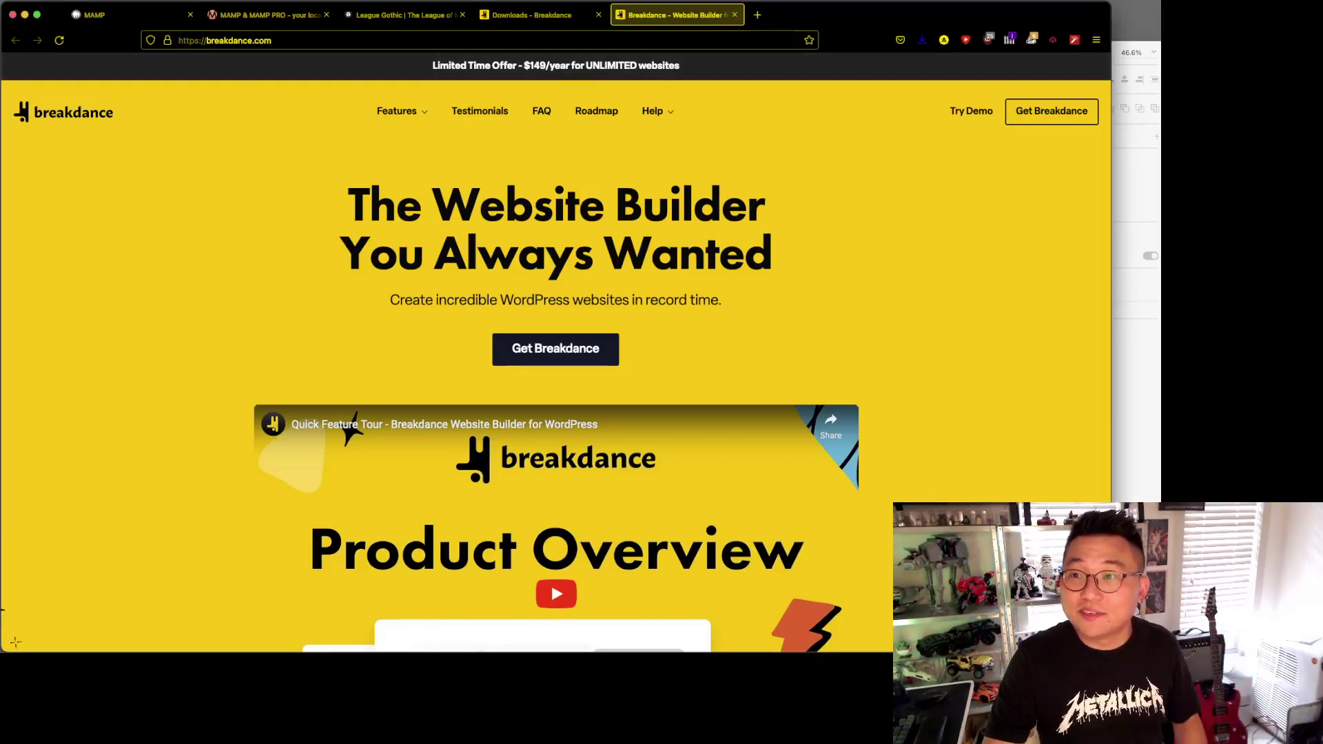
{"action": "key", "text": "super+Tab"}
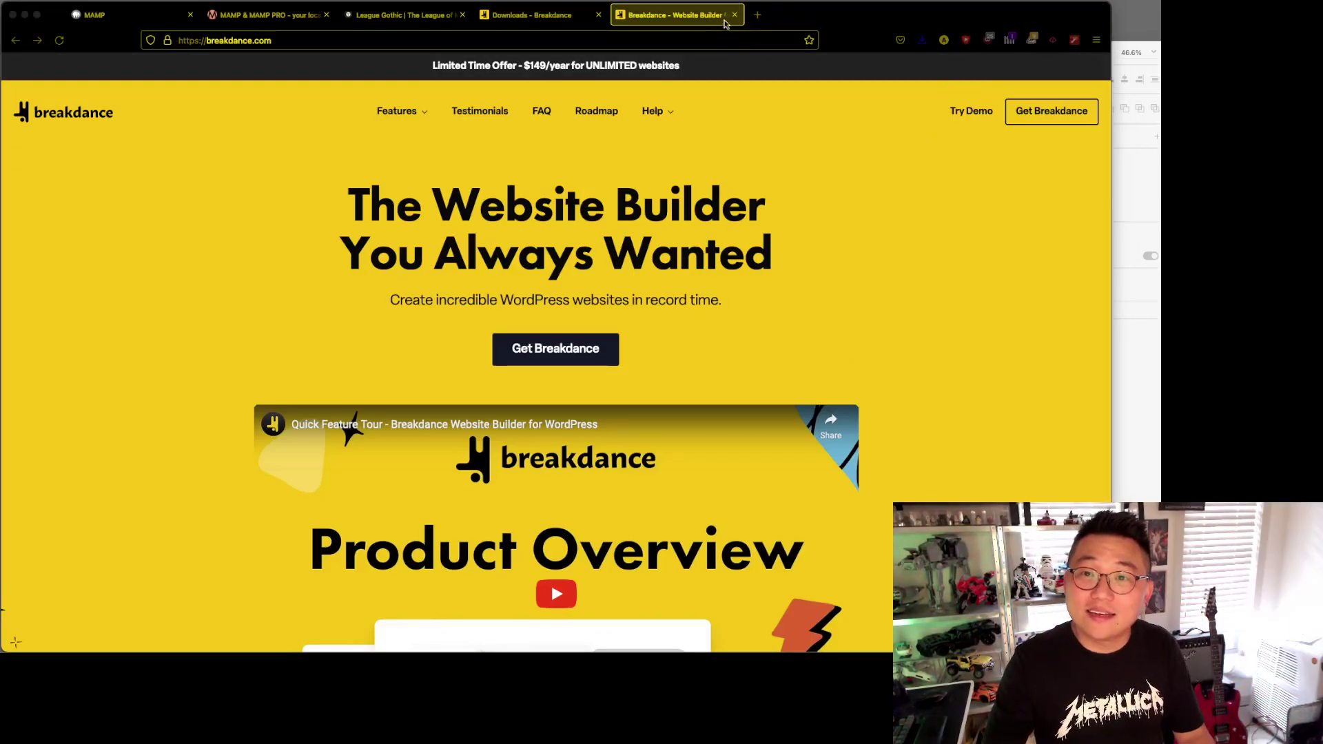
Step: Close the Breakdance homepage tab to reveal the Downloads page of plugin releases
{"action": "left_click", "coordinate": [735, 14]}
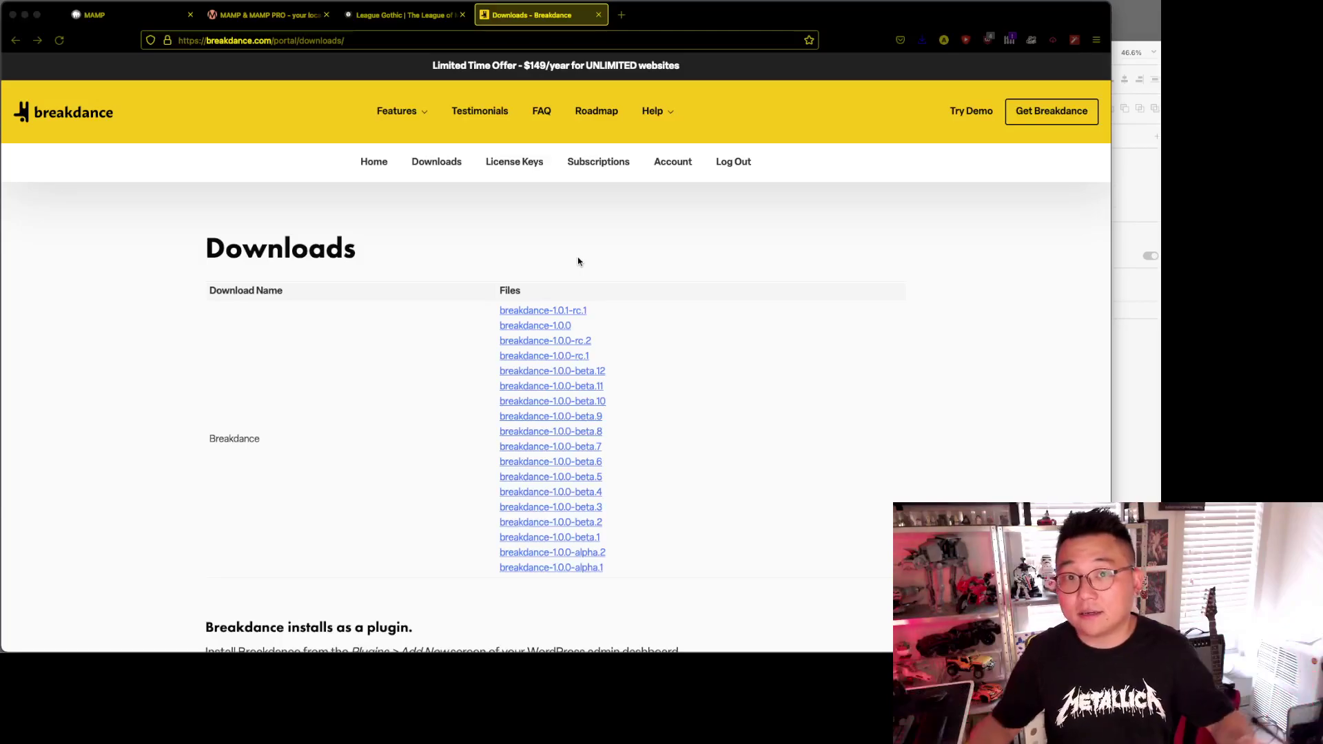
{"action": "left_click", "coordinate": [1061, 122]}
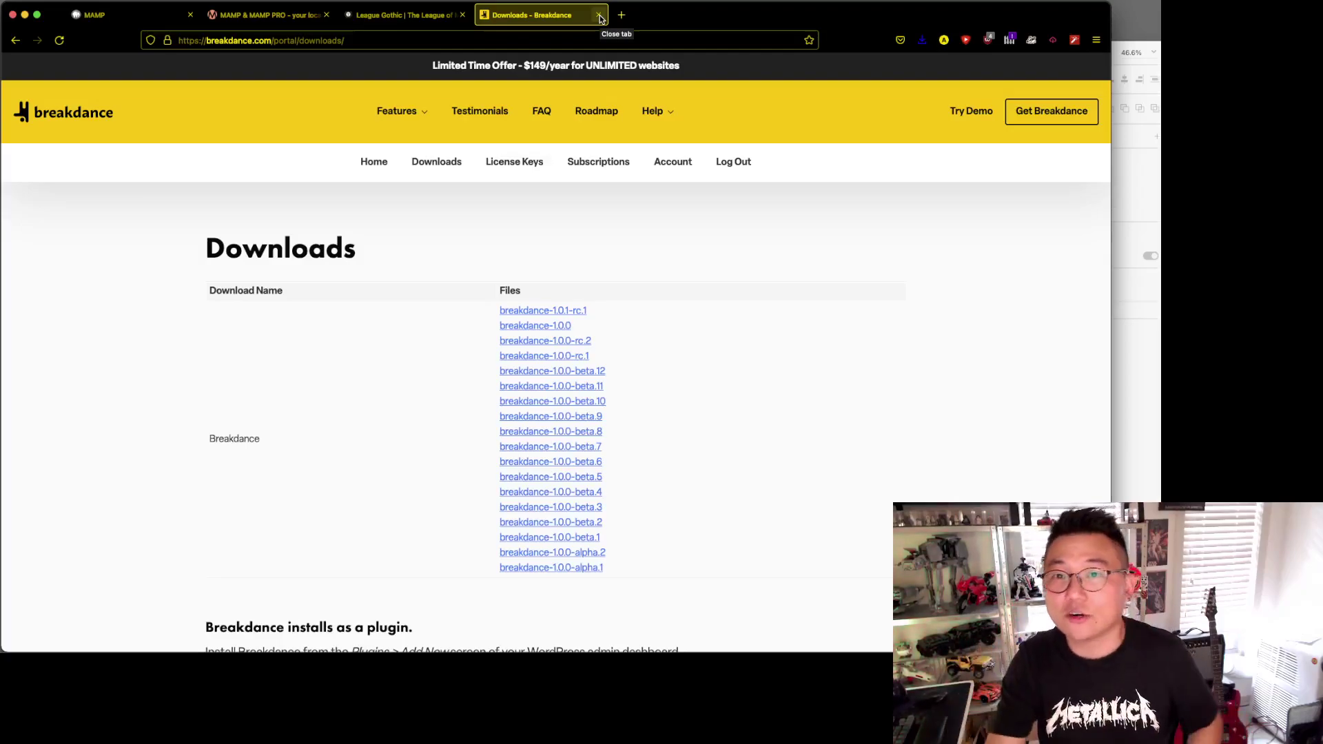
Step: Close the Downloads tab and switch to the Dance Break home artboard in Adobe XD
{"action": "left_click", "coordinate": [600, 17]}
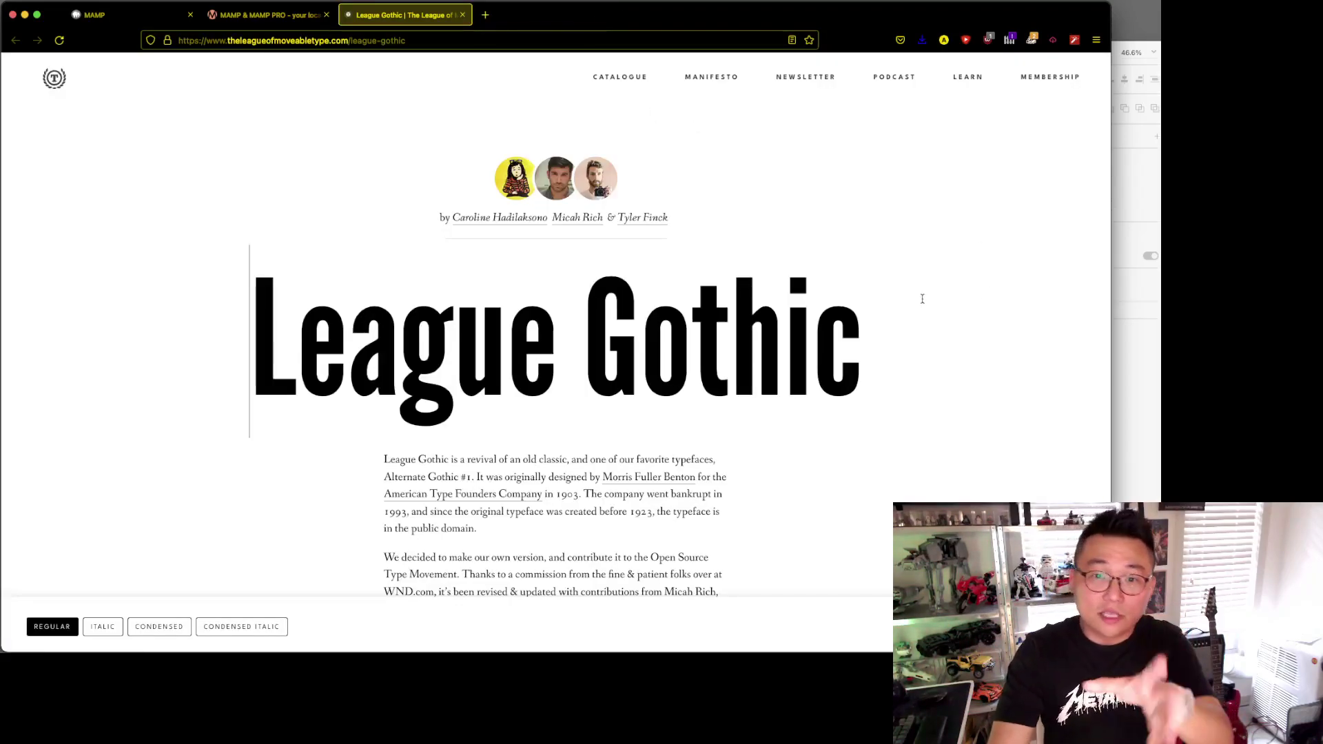
{"action": "key", "text": "super+Tab"}
{"action": "scroll", "coordinate": [835, 278], "scroll_direction": "down", "scroll_amount": 5}
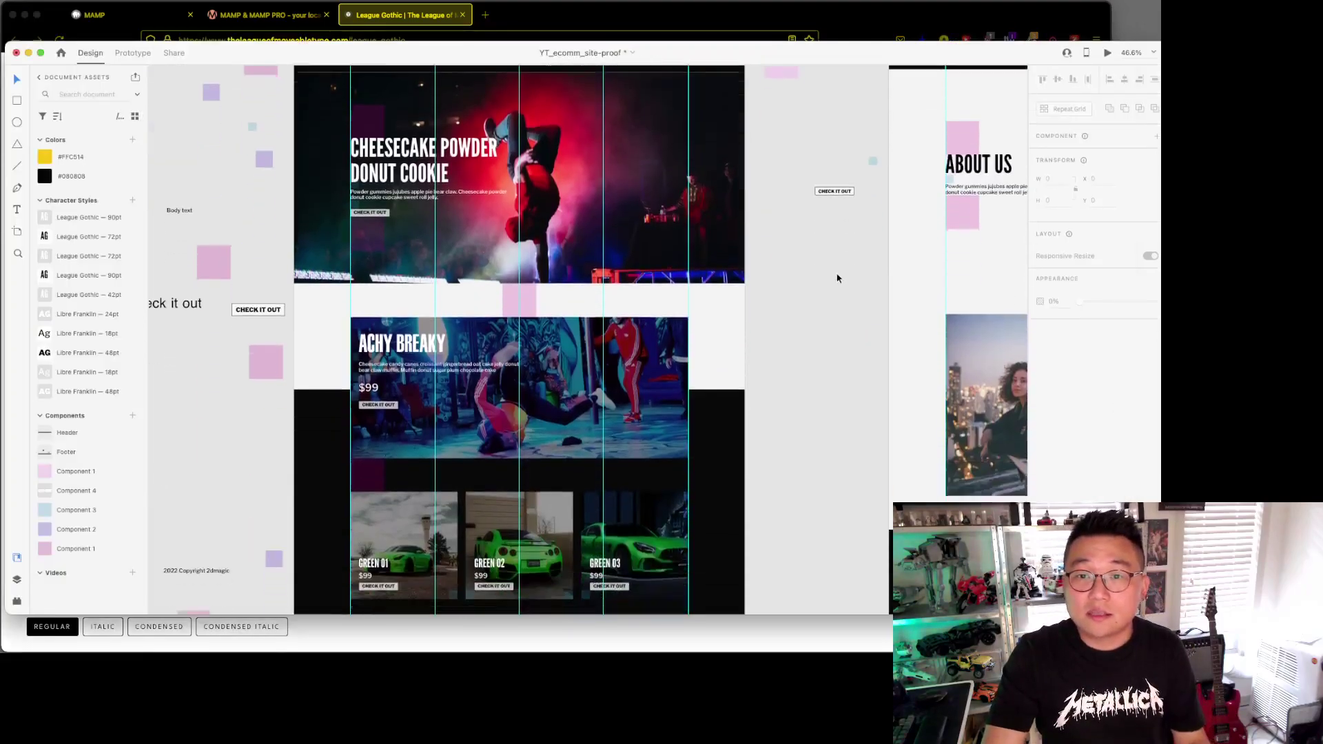
{"action": "scroll", "coordinate": [835, 278], "scroll_direction": "up", "scroll_amount": 2}
{"action": "scroll", "coordinate": [388, 260], "scroll_direction": "up", "scroll_amount": 5}
{"action": "scroll", "coordinate": [388, 260], "scroll_direction": "up", "scroll_amount": 4}
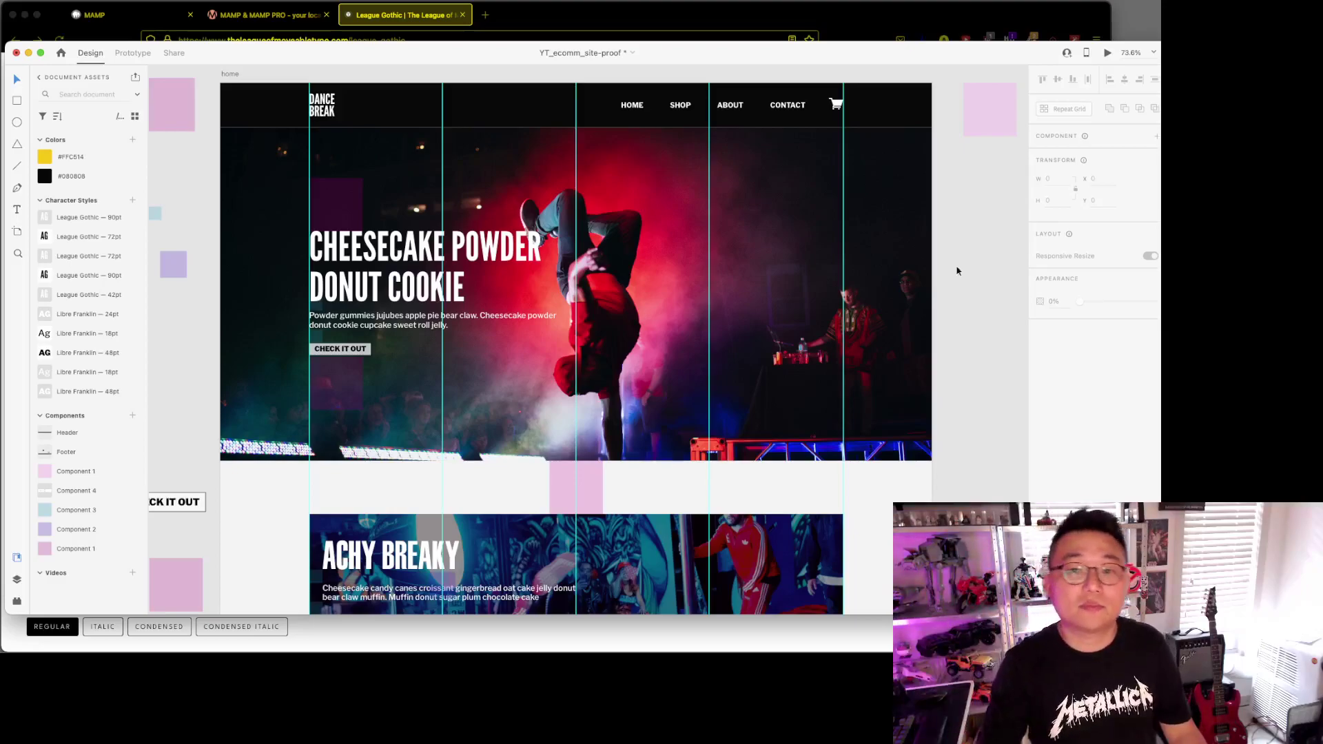
Step: Inspect the CHEESECAKE POWDER DONUT COOKIE hero heading's text settings, then zoom to 74.9%
{"action": "left_click", "coordinate": [427, 269]}
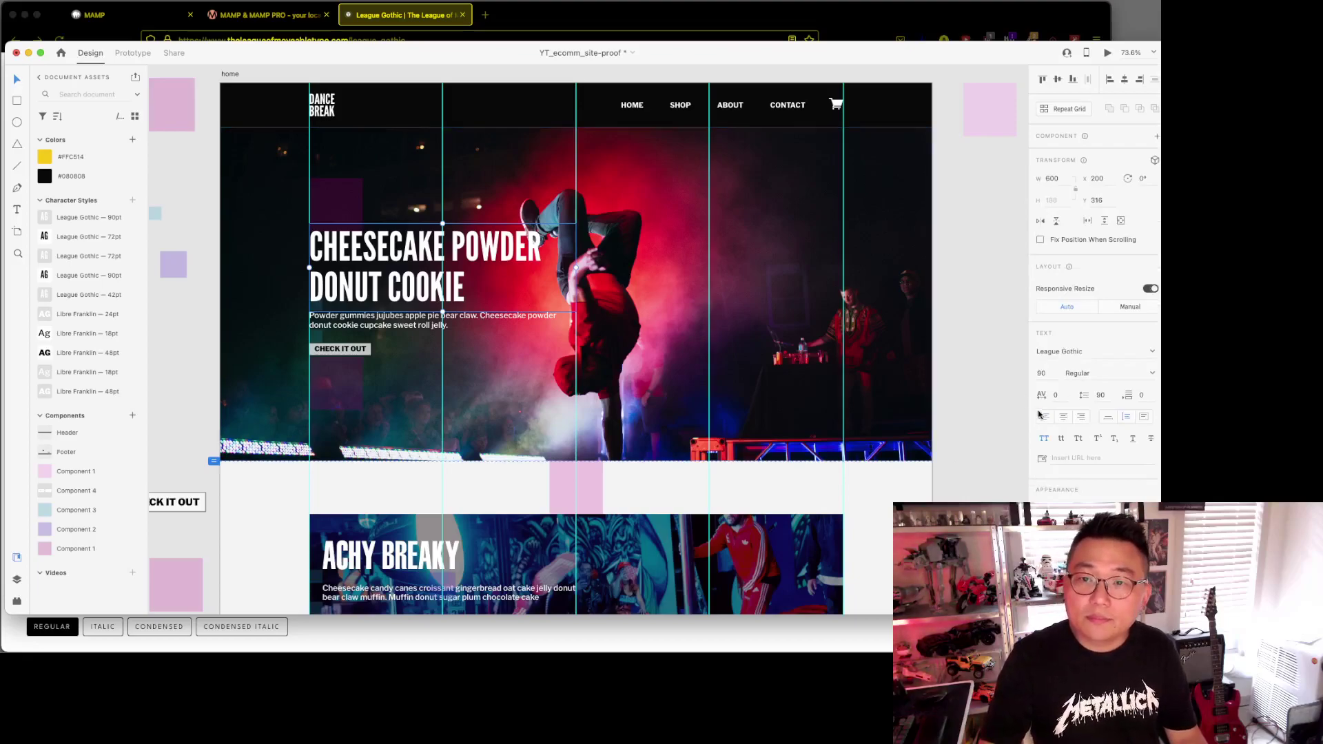
{"action": "left_click", "coordinate": [995, 395]}
{"action": "scroll", "coordinate": [985, 403], "scroll_direction": "down", "scroll_amount": 5}
{"action": "scroll", "coordinate": [971, 408], "scroll_direction": "down", "scroll_amount": 5}
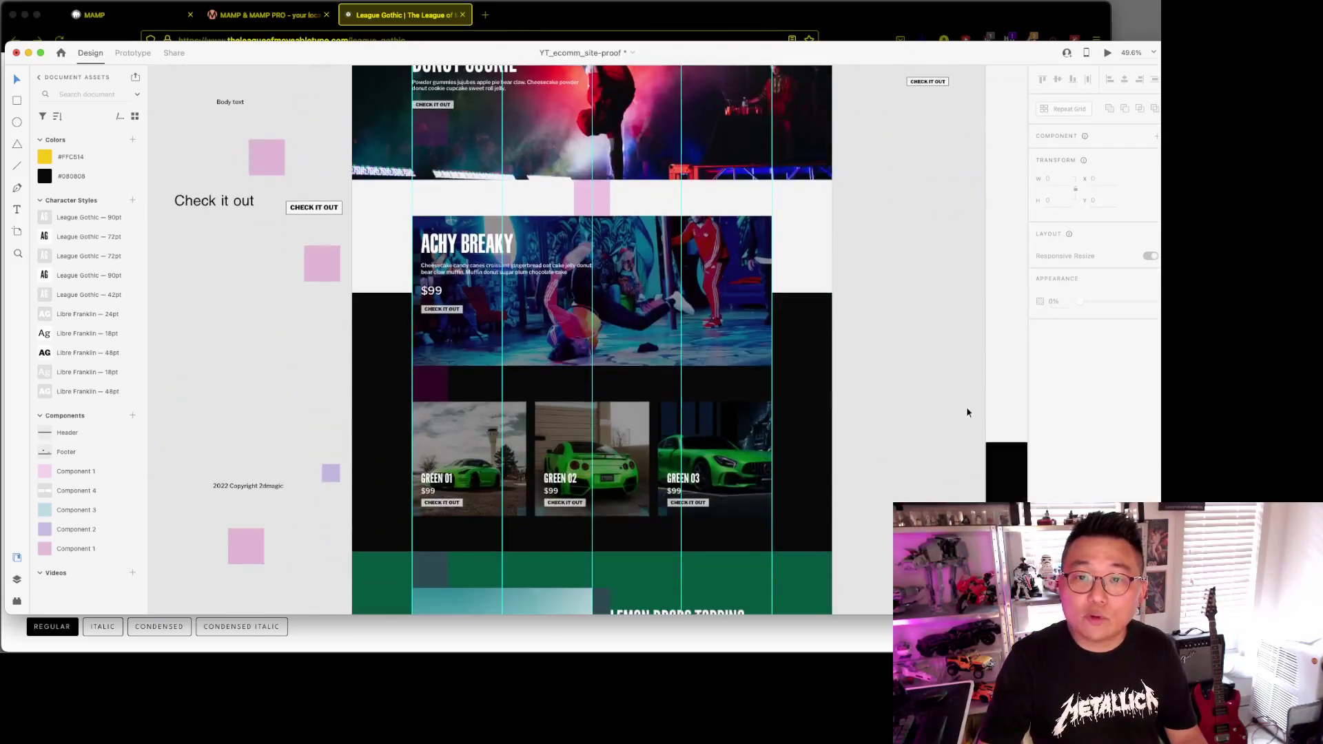
{"action": "scroll", "coordinate": [966, 406], "scroll_direction": "up", "scroll_amount": 10}
{"action": "scroll", "coordinate": [213, 218], "scroll_direction": "up", "scroll_amount": 5}
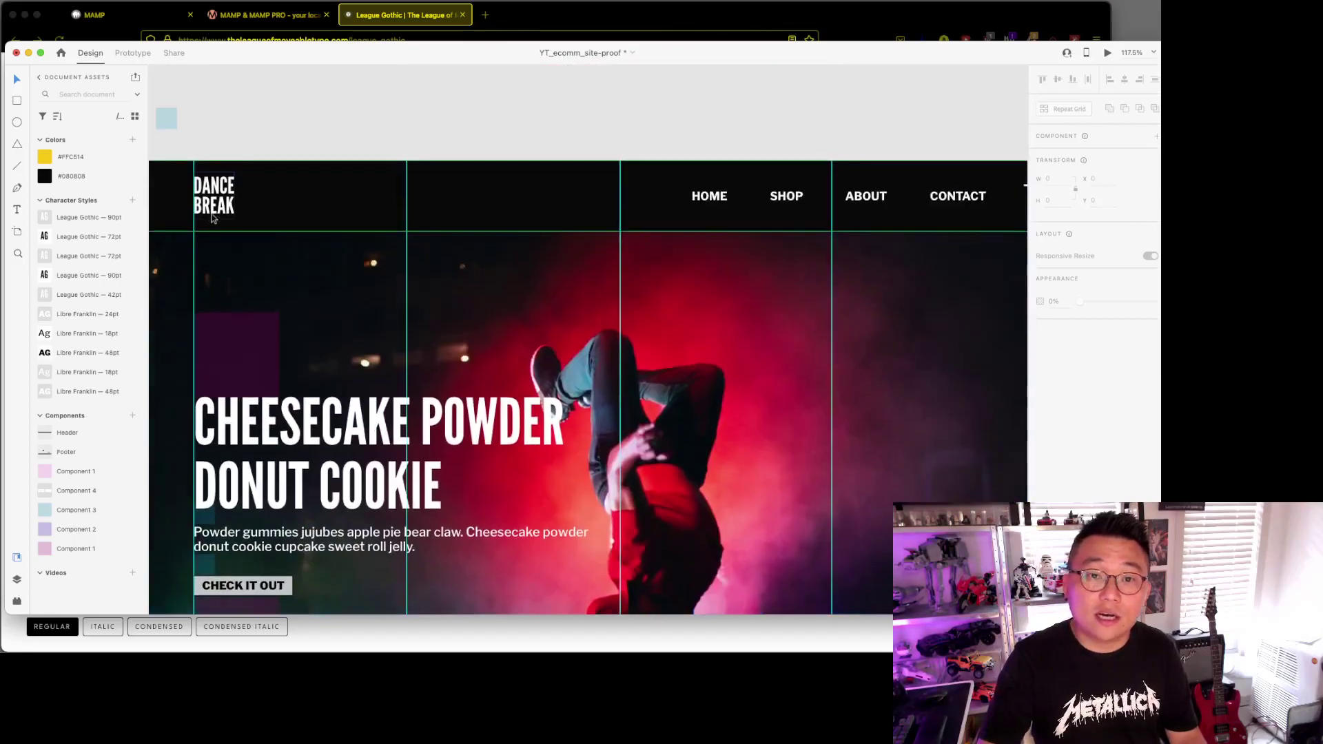
{"action": "scroll", "coordinate": [550, 288], "scroll_direction": "down", "scroll_amount": 5}
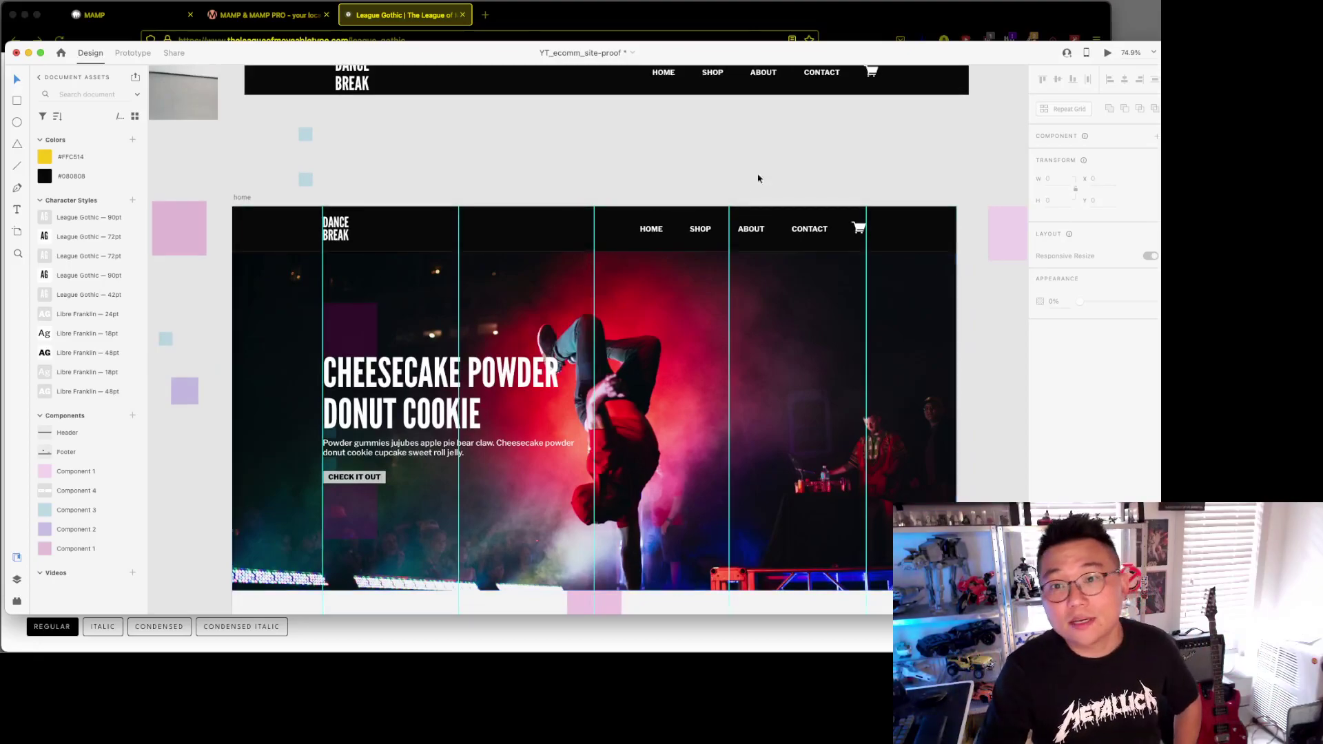
{"action": "scroll", "coordinate": [985, 333], "scroll_direction": "down", "scroll_amount": 3}
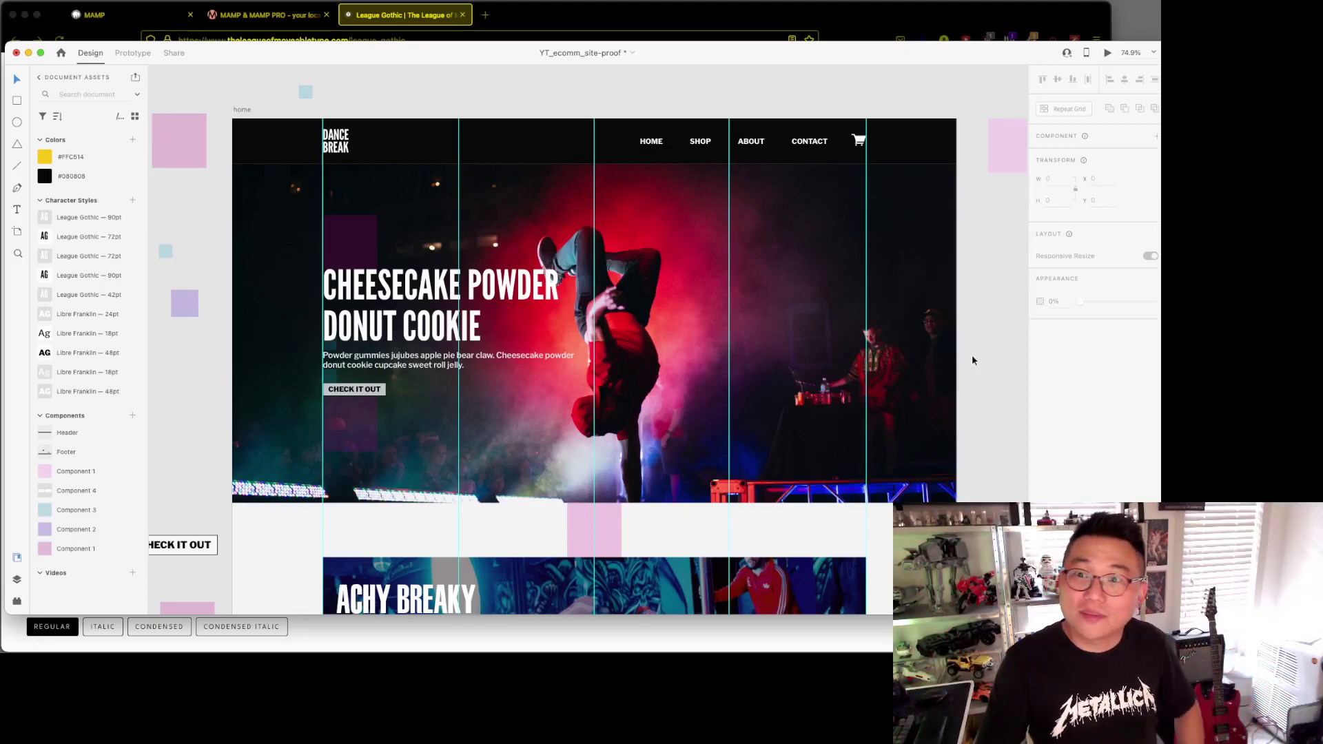
Step: Scroll down through the Dance Break home page mockup and back up
{"action": "scroll", "coordinate": [972, 361], "scroll_direction": "down", "scroll_amount": 5}
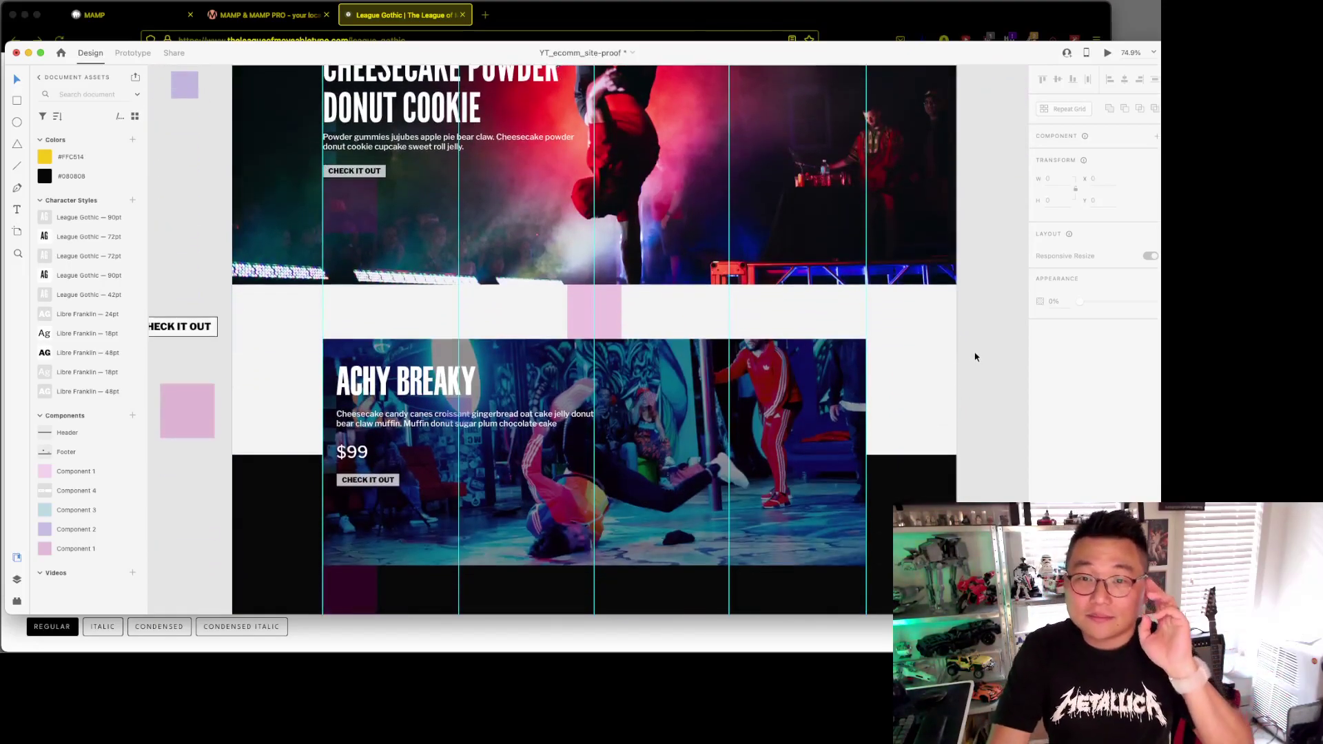
{"action": "scroll", "coordinate": [975, 357], "scroll_direction": "down", "scroll_amount": 2}
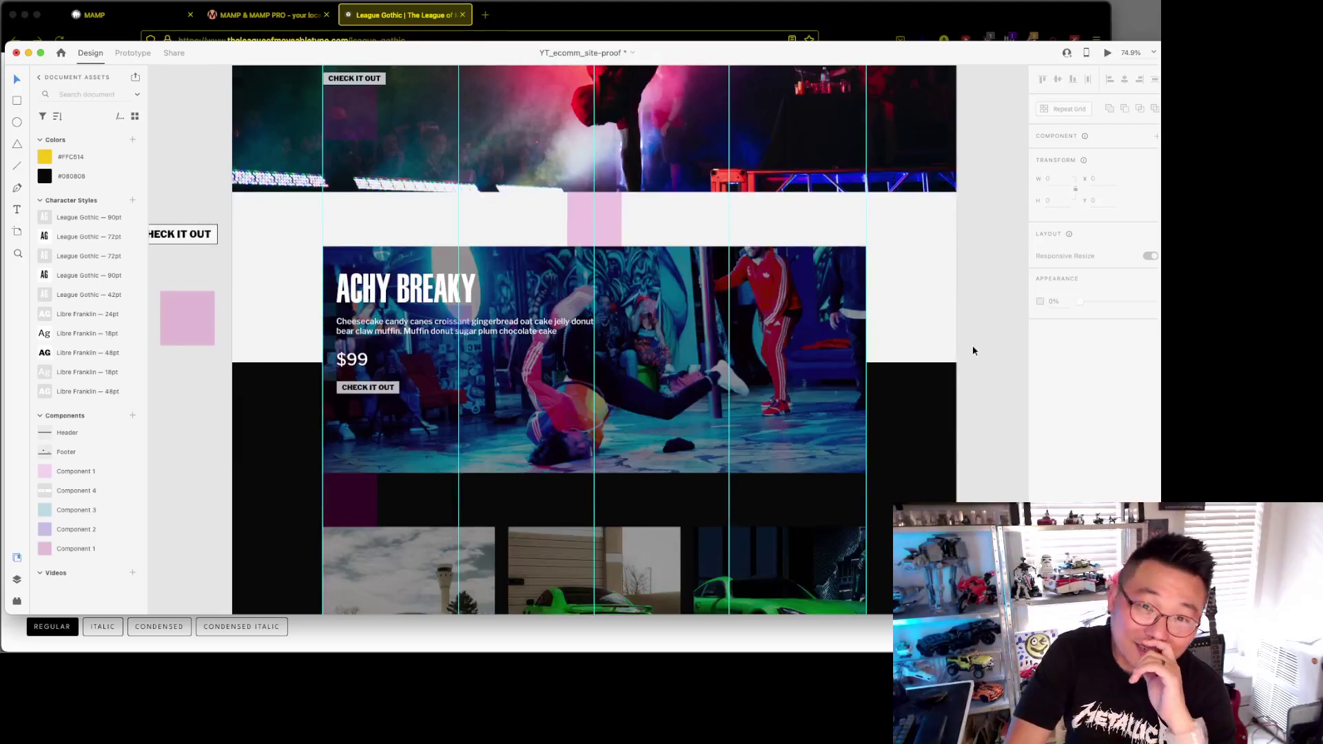
{"action": "scroll", "coordinate": [971, 351], "scroll_direction": "down", "scroll_amount": 4}
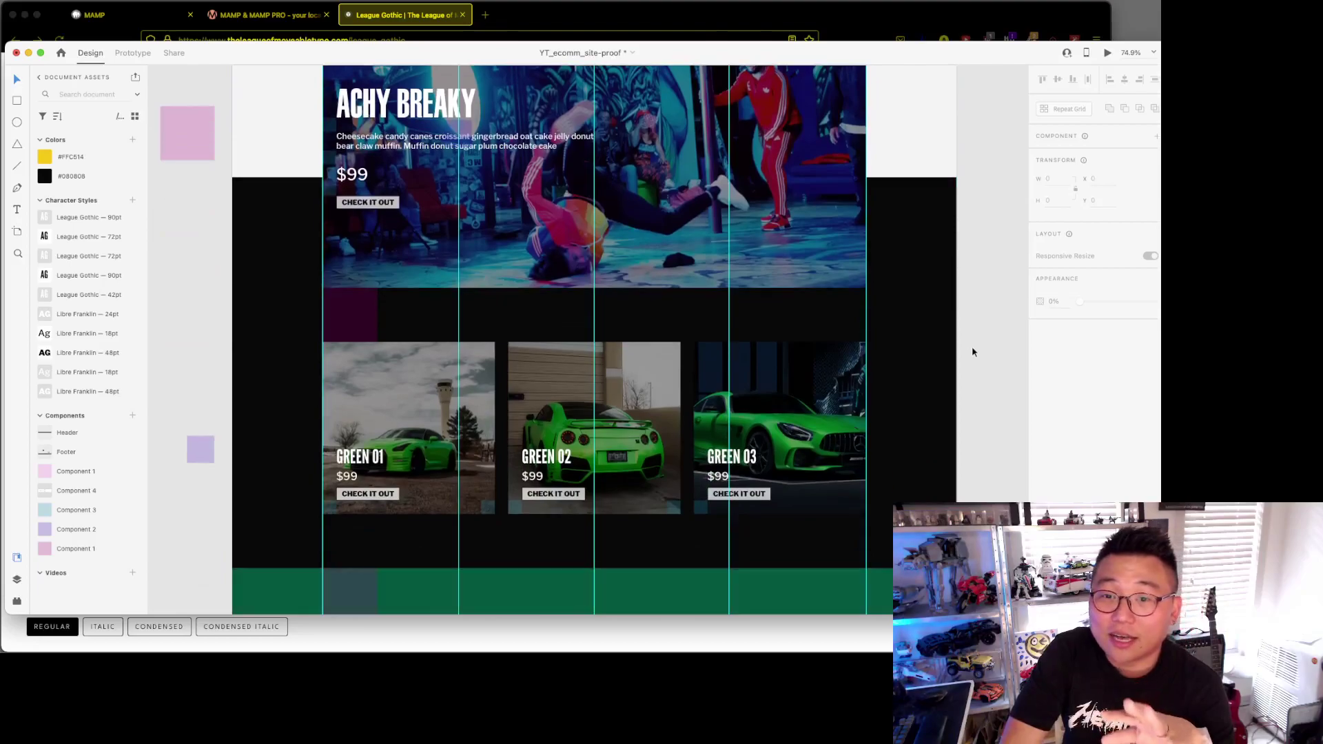
{"action": "scroll", "coordinate": [971, 351], "scroll_direction": "down", "scroll_amount": 2}
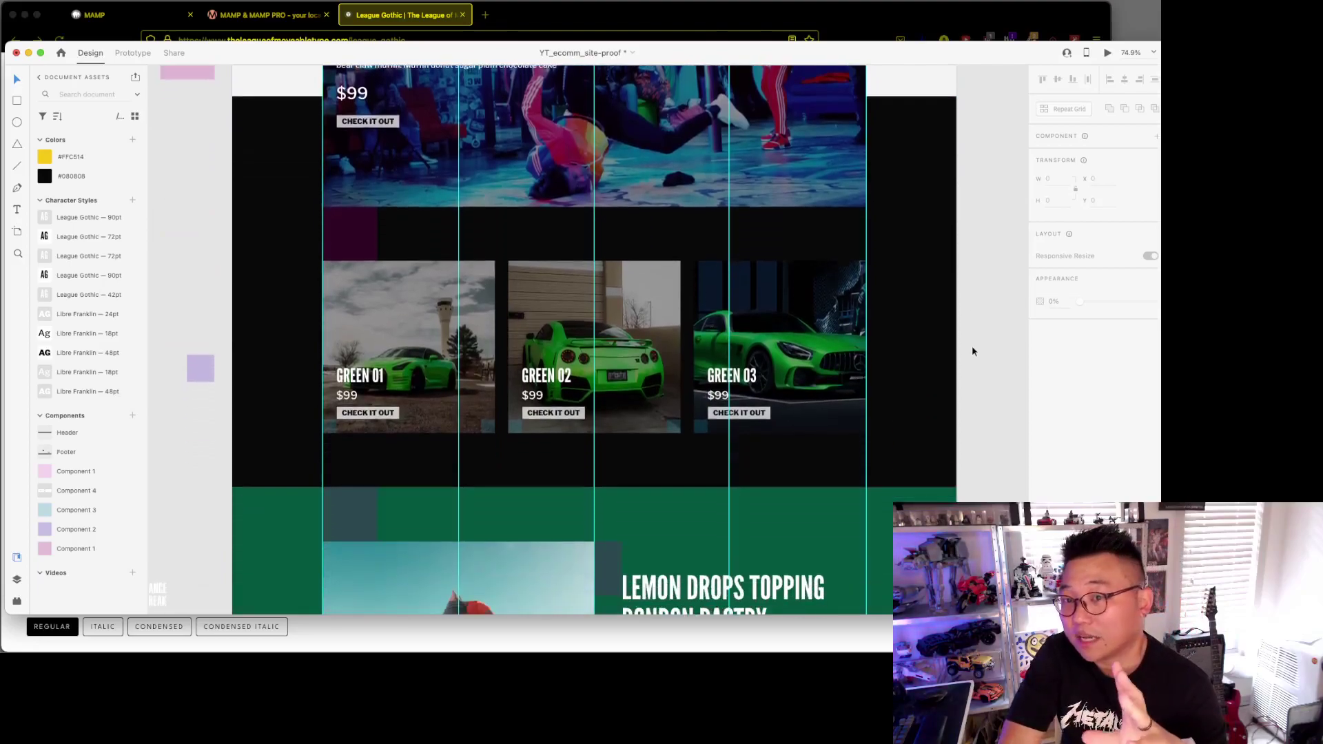
{"action": "scroll", "coordinate": [973, 345], "scroll_direction": "up", "scroll_amount": 1}
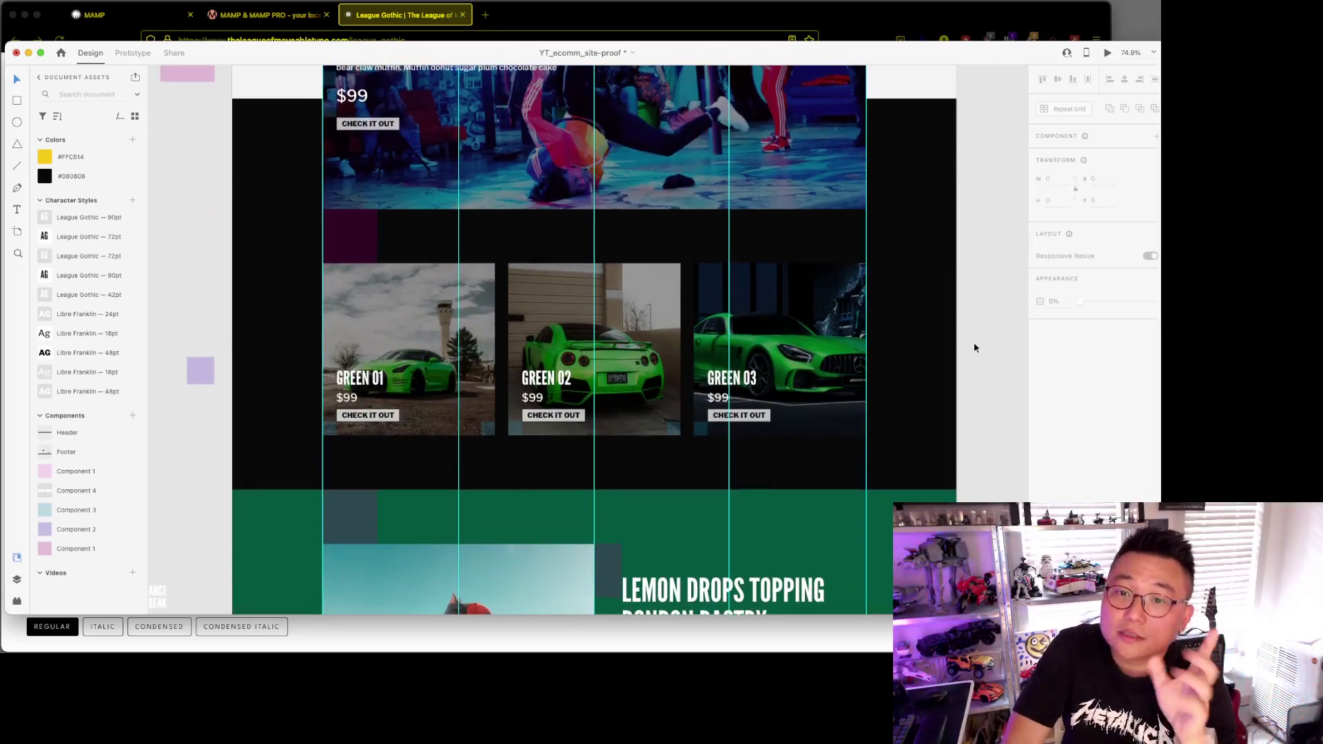
{"action": "scroll", "coordinate": [973, 345], "scroll_direction": "down", "scroll_amount": 10}
{"action": "scroll", "coordinate": [965, 337], "scroll_direction": "down", "scroll_amount": 2}
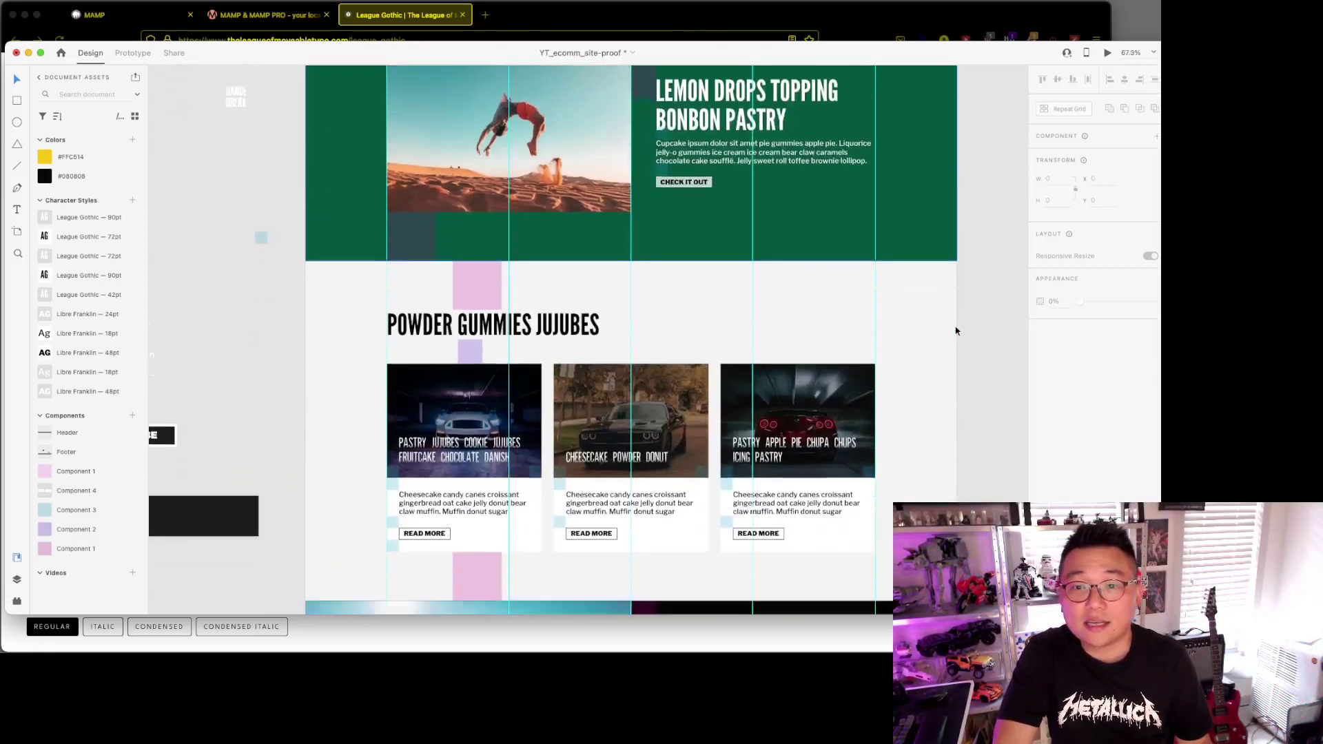
{"action": "scroll", "coordinate": [956, 331], "scroll_direction": "down", "scroll_amount": 10}
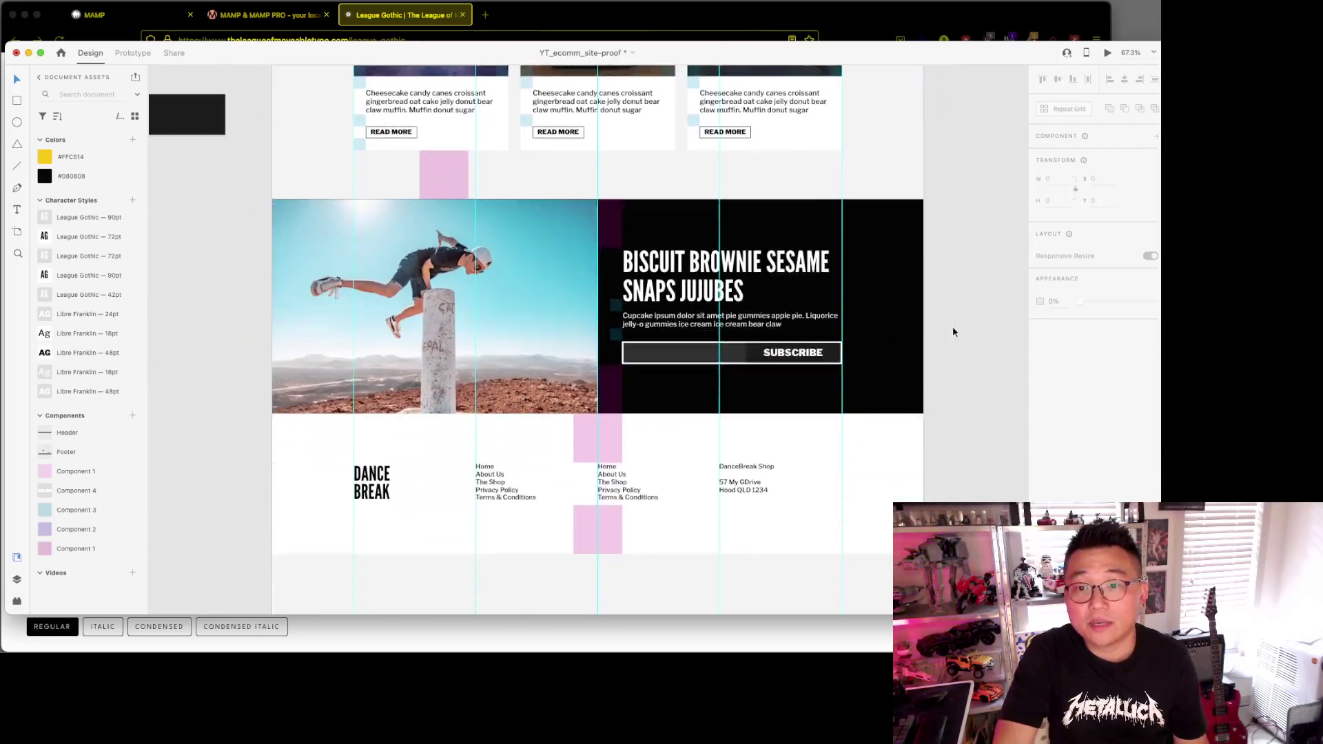
{"action": "scroll", "coordinate": [954, 332], "scroll_direction": "up", "scroll_amount": 5}
{"action": "scroll", "coordinate": [954, 331], "scroll_direction": "up", "scroll_amount": 5}
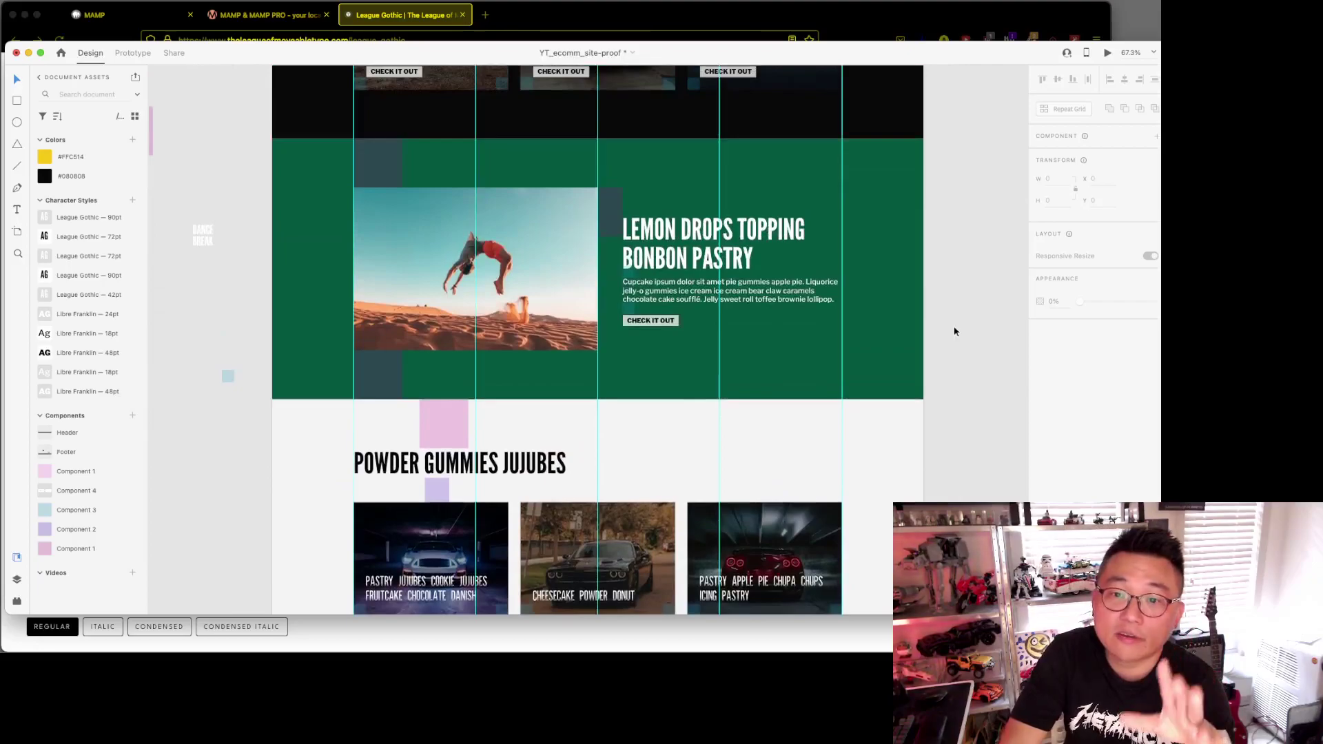
{"action": "scroll", "coordinate": [954, 331], "scroll_direction": "up", "scroll_amount": 8}
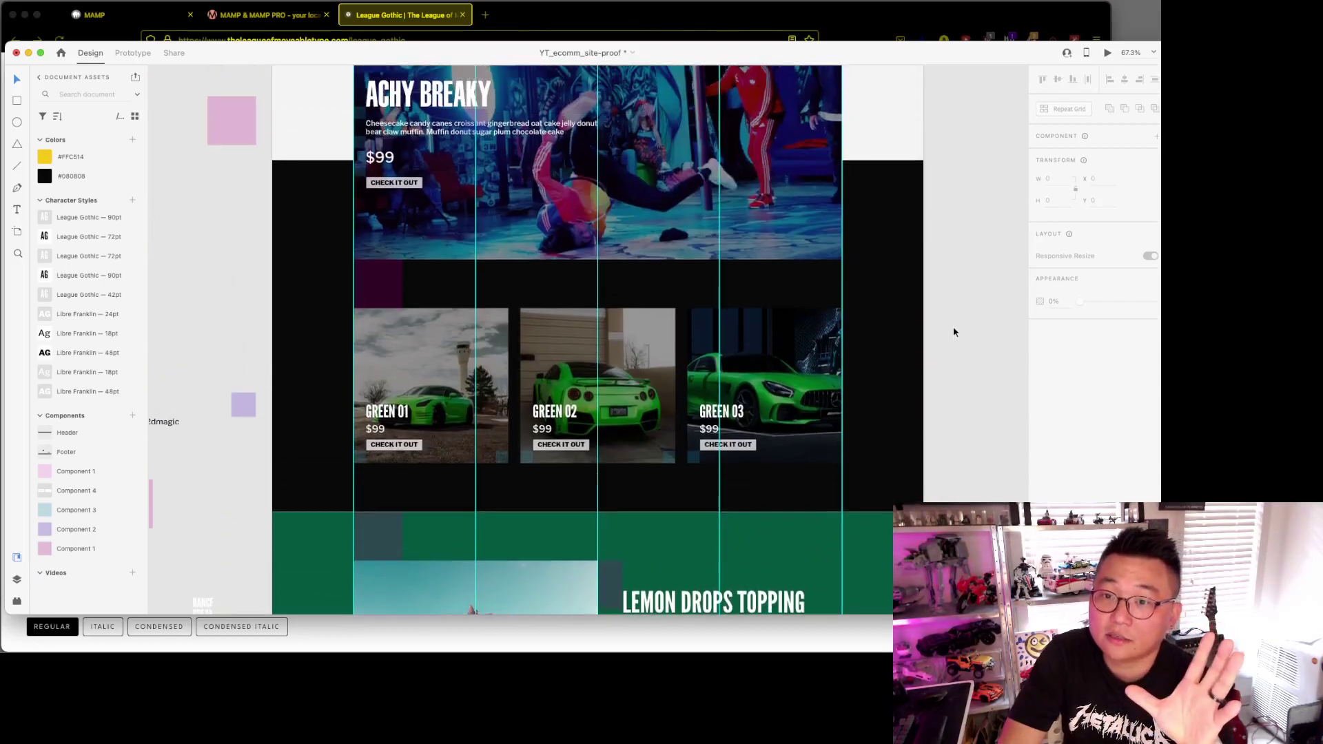
{"action": "scroll", "coordinate": [954, 332], "scroll_direction": "up", "scroll_amount": 4}
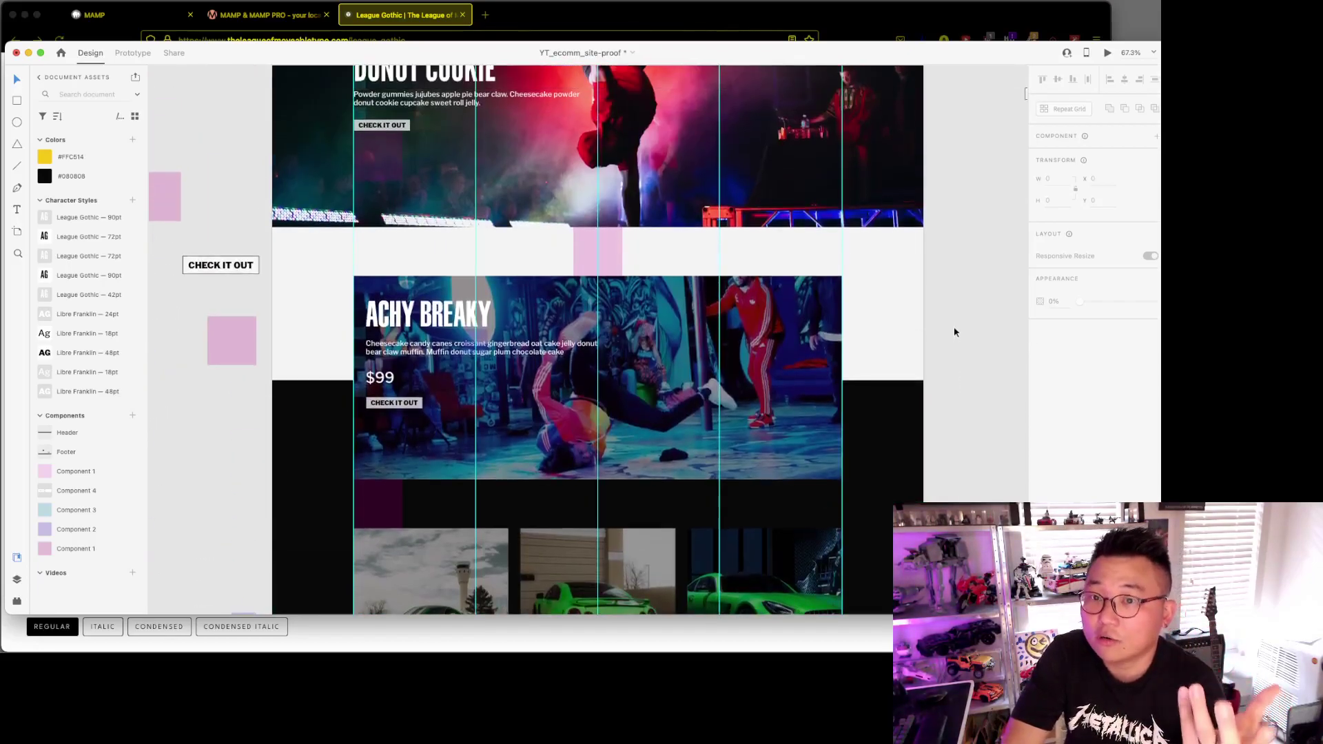
{"action": "scroll", "coordinate": [954, 332], "scroll_direction": "up", "scroll_amount": 4}
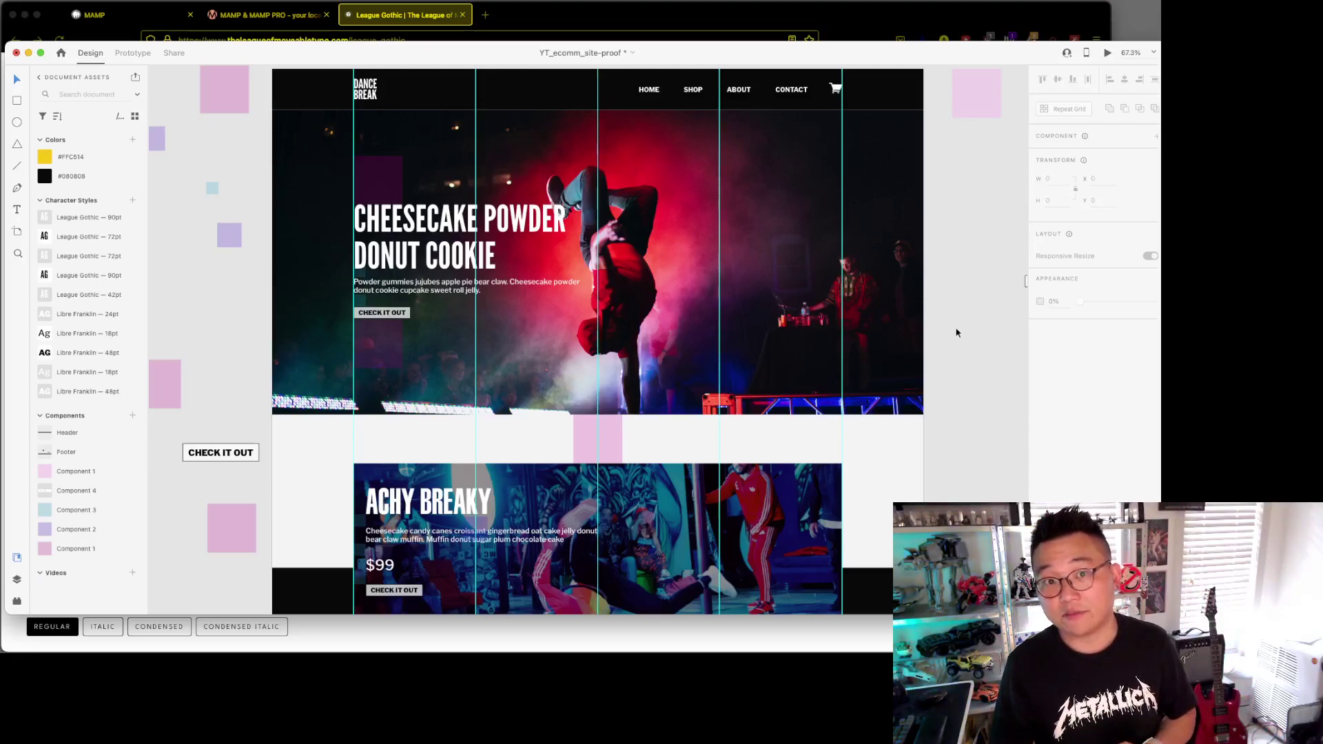
Step: Pan to the About page's HI THERE section and select the pink placeholder square above it
{"action": "scroll", "coordinate": [948, 320], "scroll_direction": "right", "scroll_amount": 10}
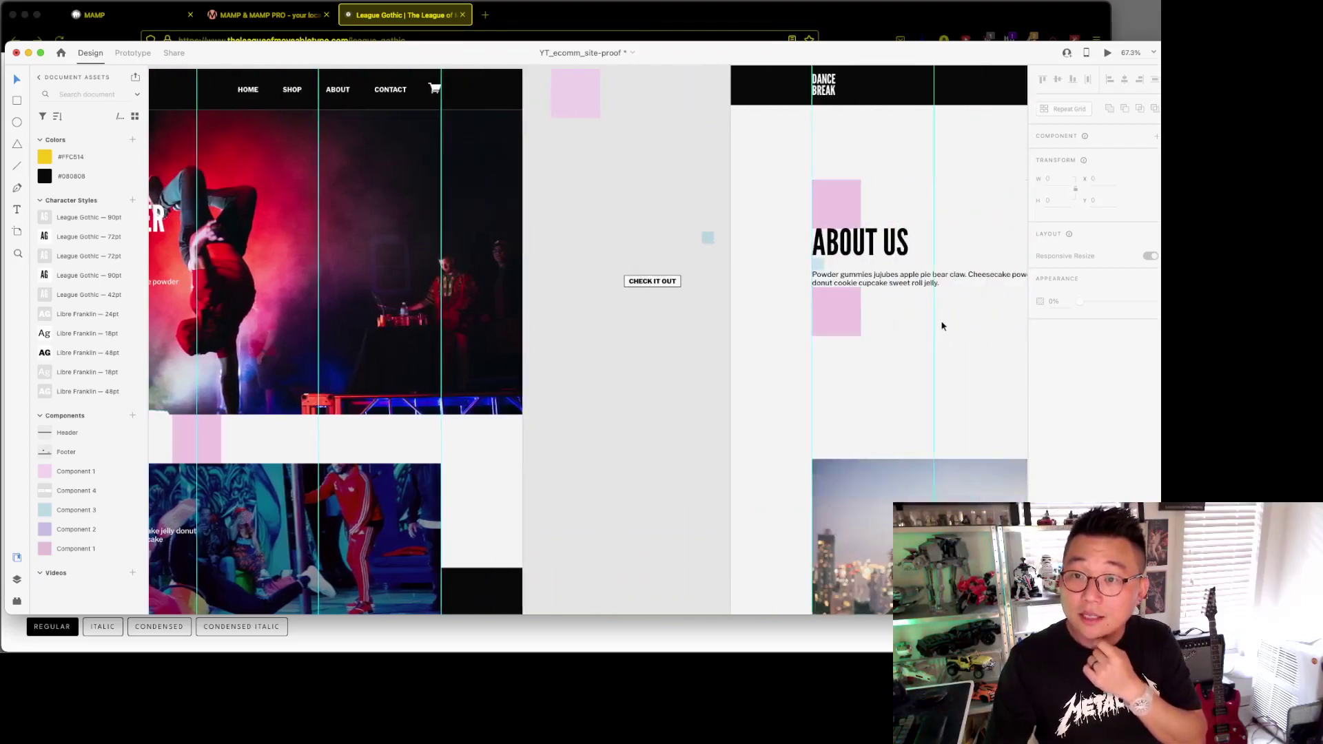
{"action": "scroll", "coordinate": [941, 324], "scroll_direction": "up", "scroll_amount": 3}
{"action": "scroll", "coordinate": [927, 324], "scroll_direction": "right", "scroll_amount": 8}
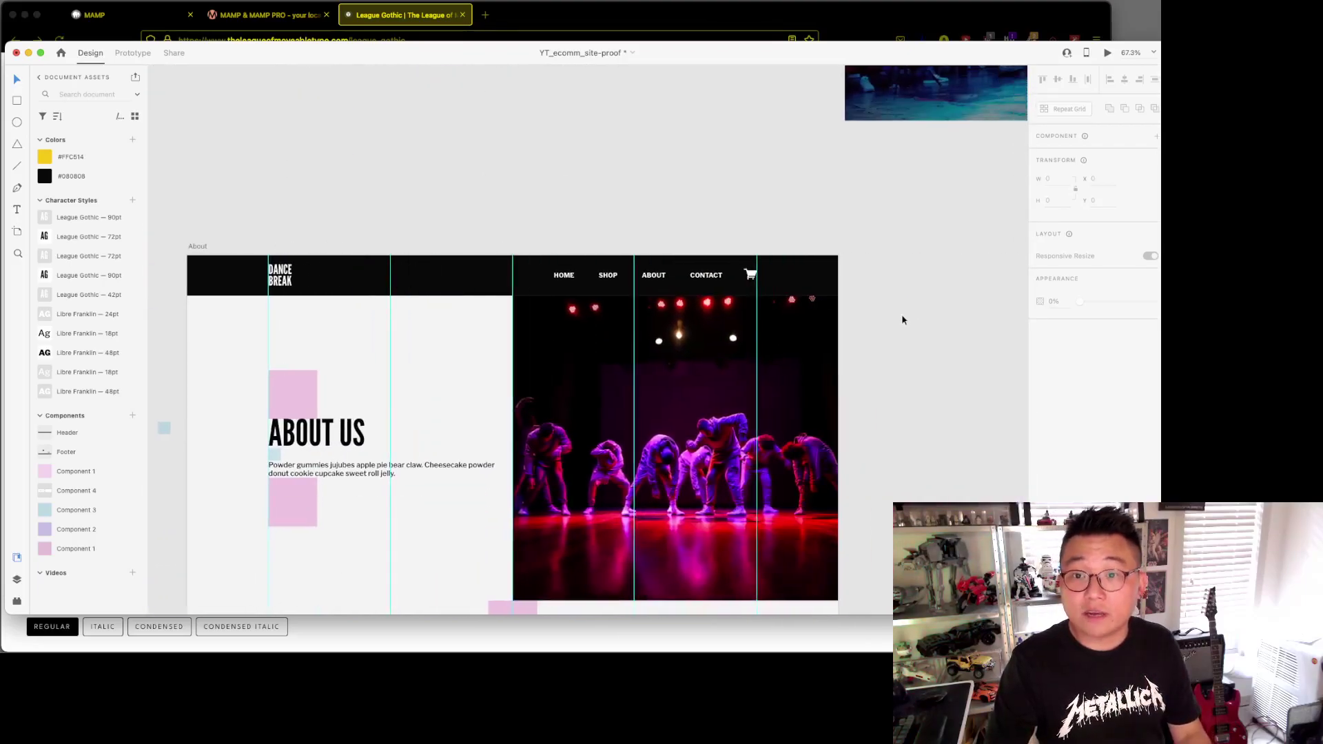
{"action": "scroll", "coordinate": [906, 314], "scroll_direction": "left", "scroll_amount": 5}
{"action": "scroll", "coordinate": [904, 317], "scroll_direction": "right", "scroll_amount": 3}
{"action": "scroll", "coordinate": [904, 319], "scroll_direction": "right", "scroll_amount": 1}
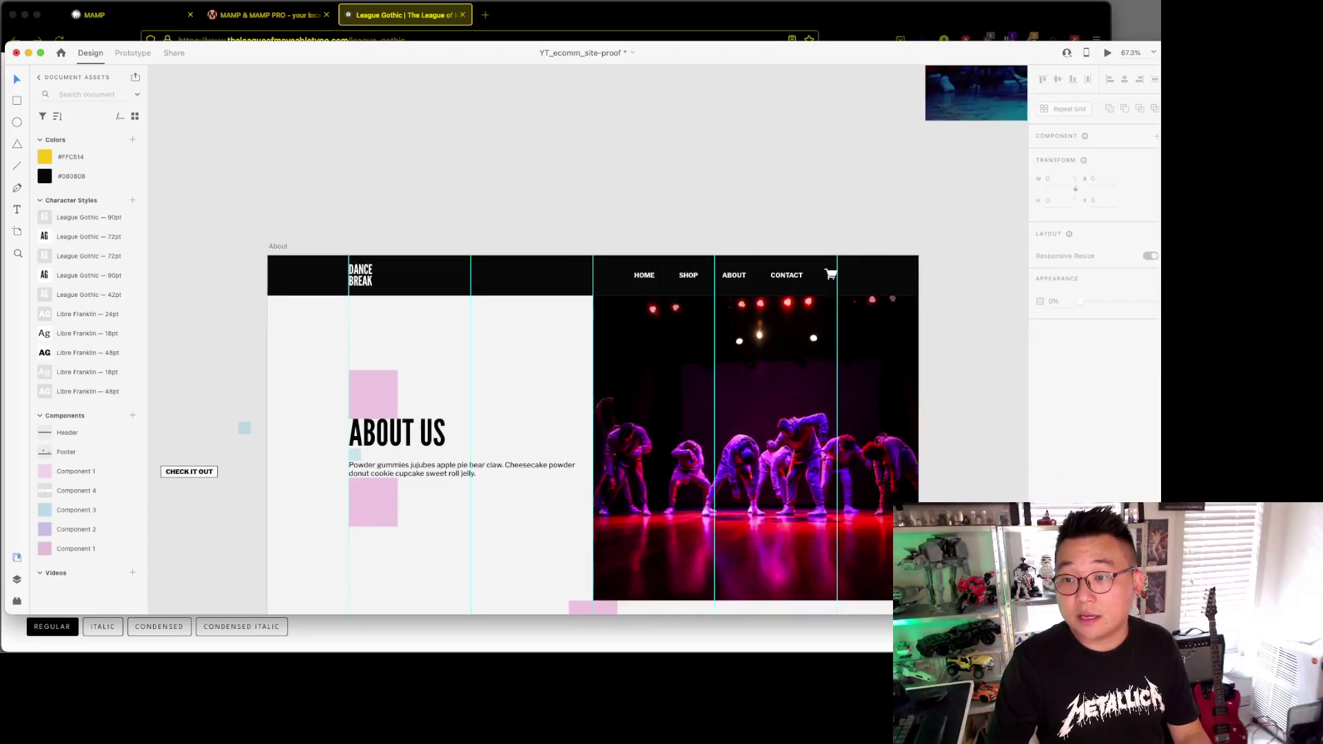
{"action": "left_click_drag", "start_coordinate": [1160, 613], "coordinate": [1114, 601]}
{"action": "scroll", "coordinate": [660, 371], "scroll_direction": "right", "scroll_amount": 1}
{"action": "scroll", "coordinate": [659, 371], "scroll_direction": "down", "scroll_amount": 1}
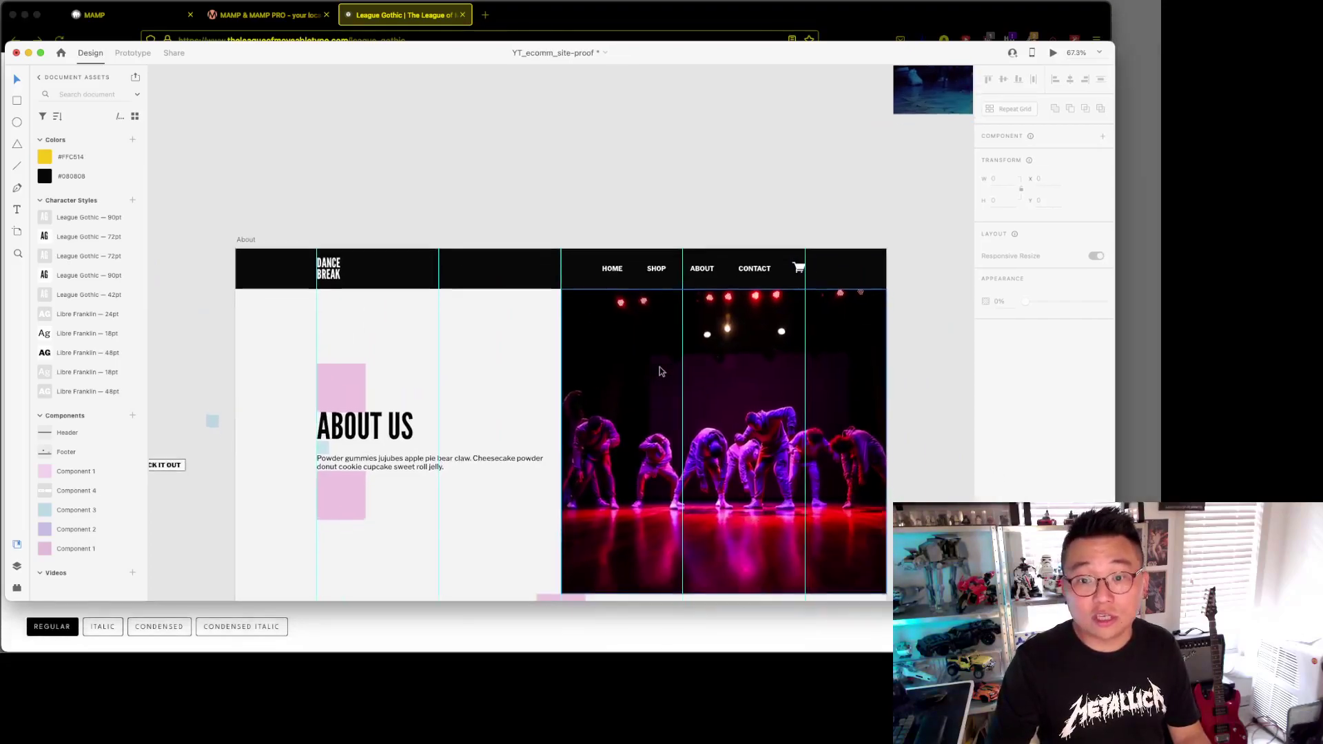
{"action": "scroll", "coordinate": [659, 371], "scroll_direction": "down", "scroll_amount": 1}
{"action": "scroll", "coordinate": [827, 308], "scroll_direction": "down", "scroll_amount": 9}
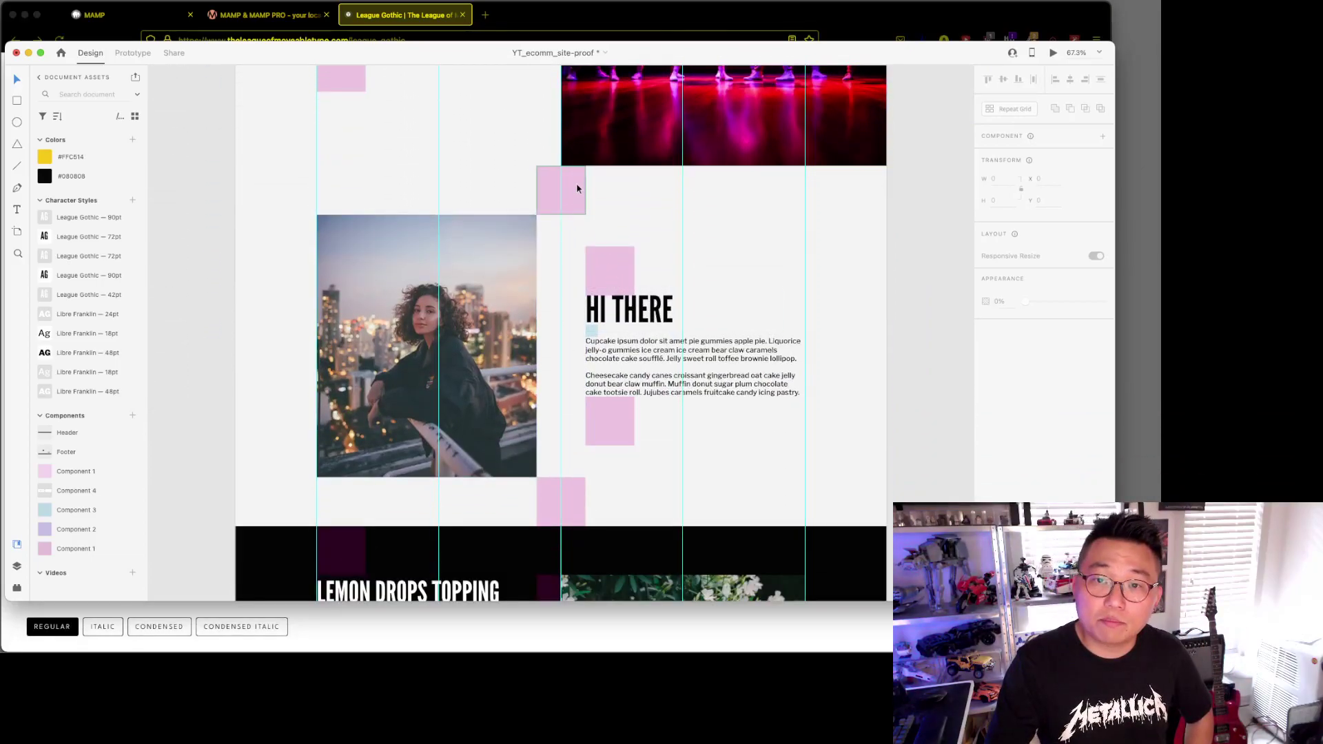
{"action": "left_click", "coordinate": [563, 198]}
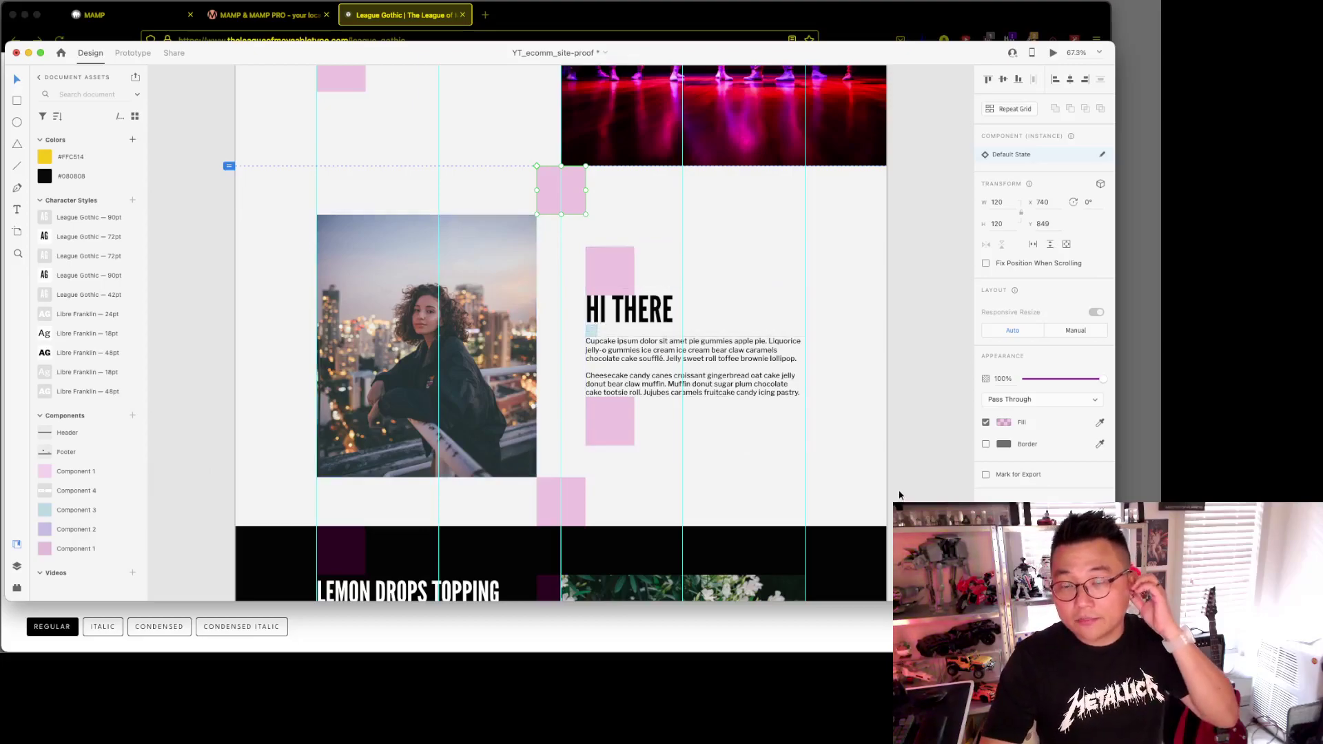
Step: Load almostinevitable.com and open the All courses page listing web development courses with prices
{"action": "left_click", "coordinate": [491, 15]}
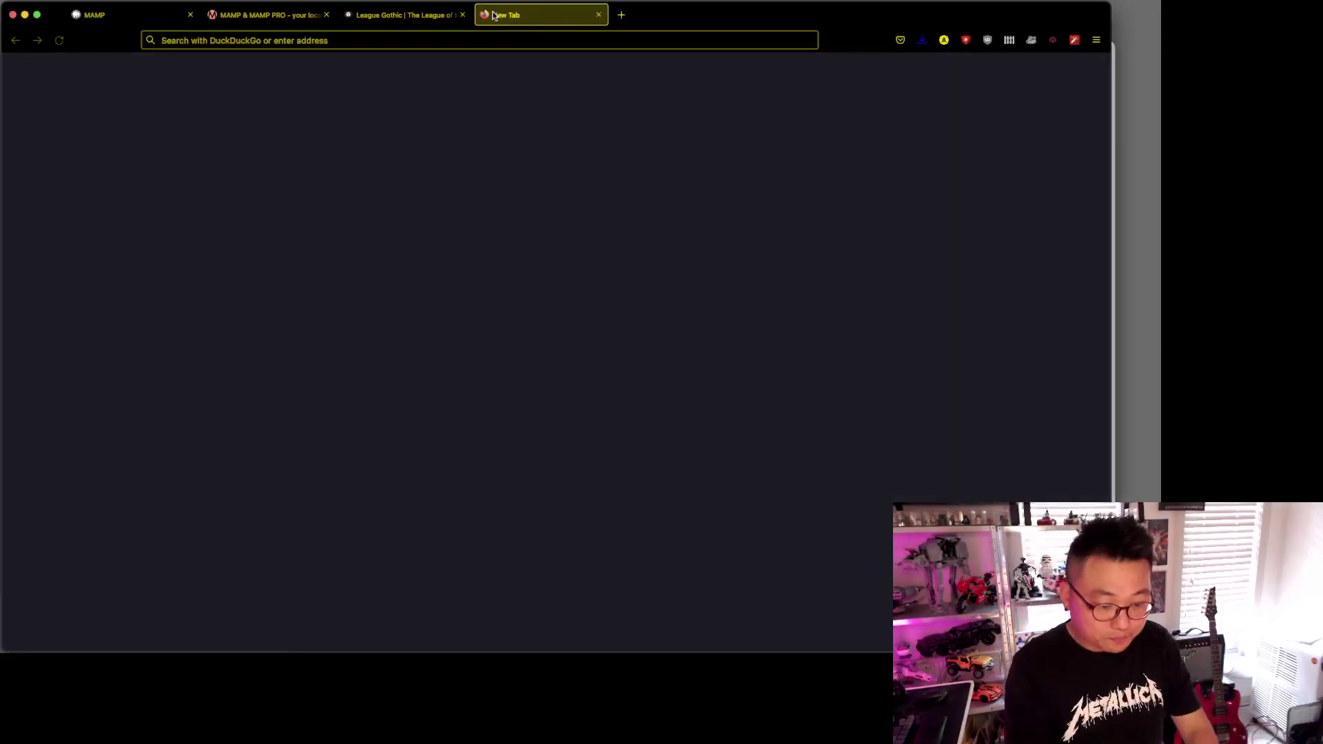
{"action": "type", "text": "almostinevitable.com/"}
{"action": "key", "text": "Return"}
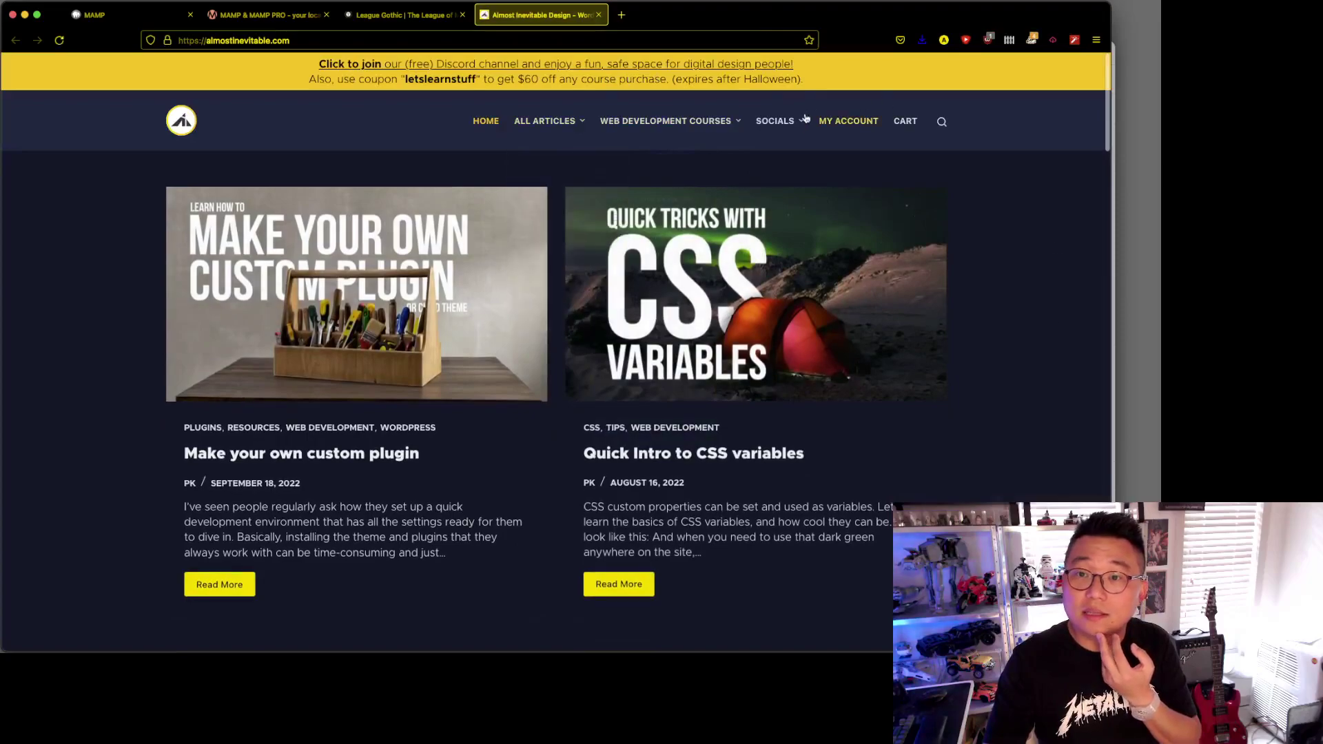
{"action": "mouse_move", "coordinate": [702, 121]}
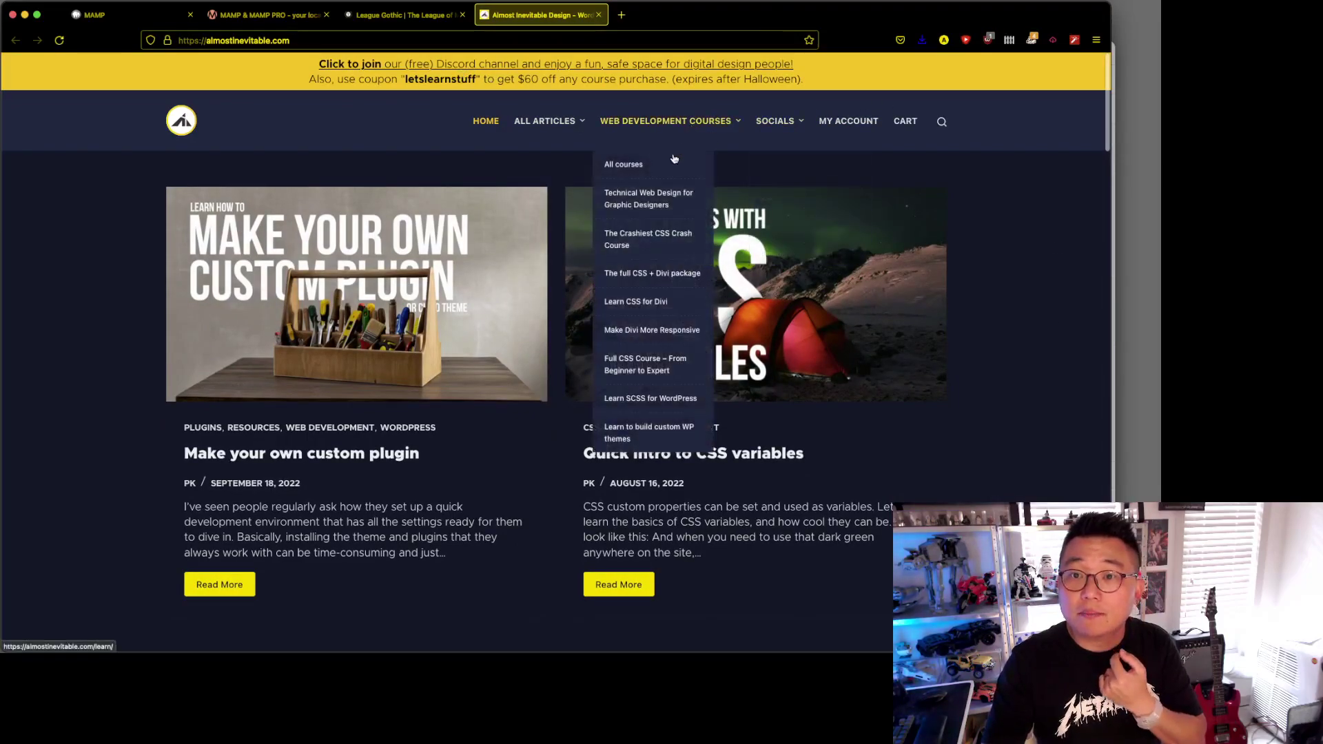
{"action": "left_click", "coordinate": [673, 163]}
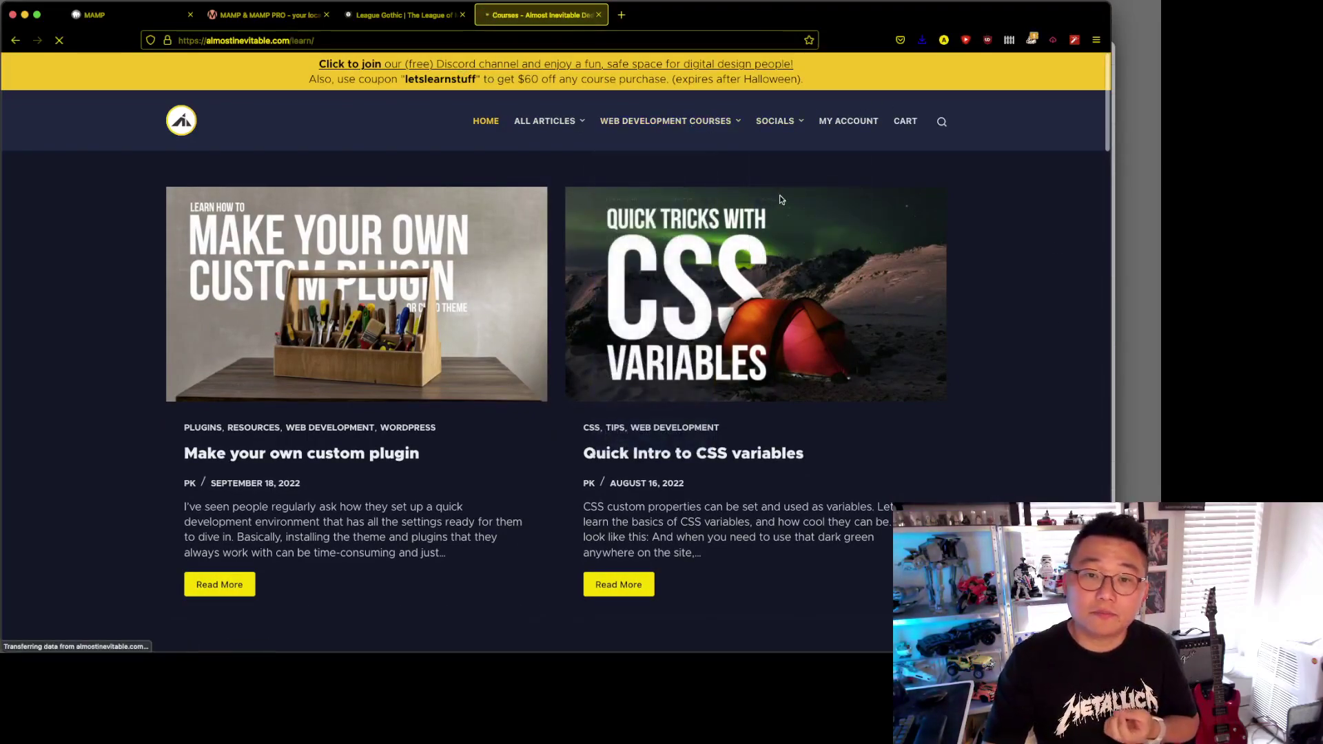
{"action": "scroll", "coordinate": [779, 200], "scroll_direction": "down", "scroll_amount": 10}
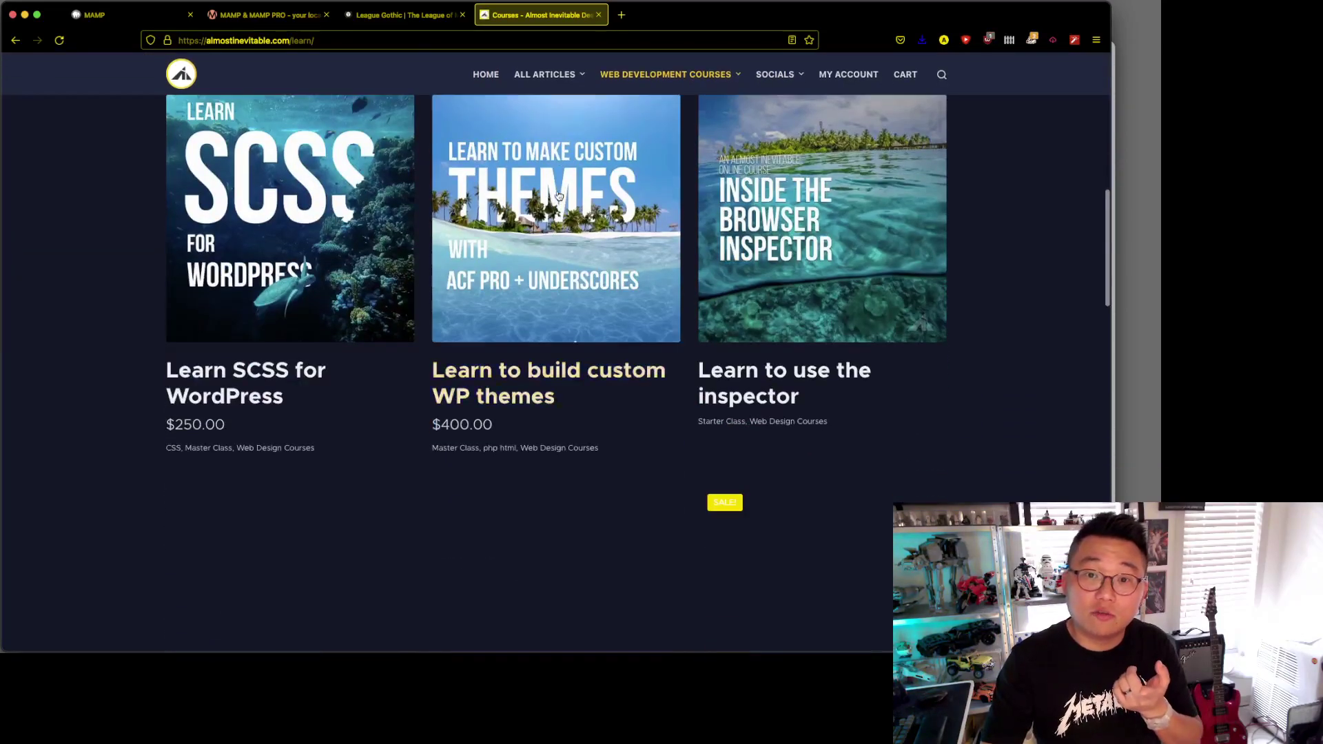
{"action": "scroll", "coordinate": [1031, 362], "scroll_direction": "down", "scroll_amount": 5}
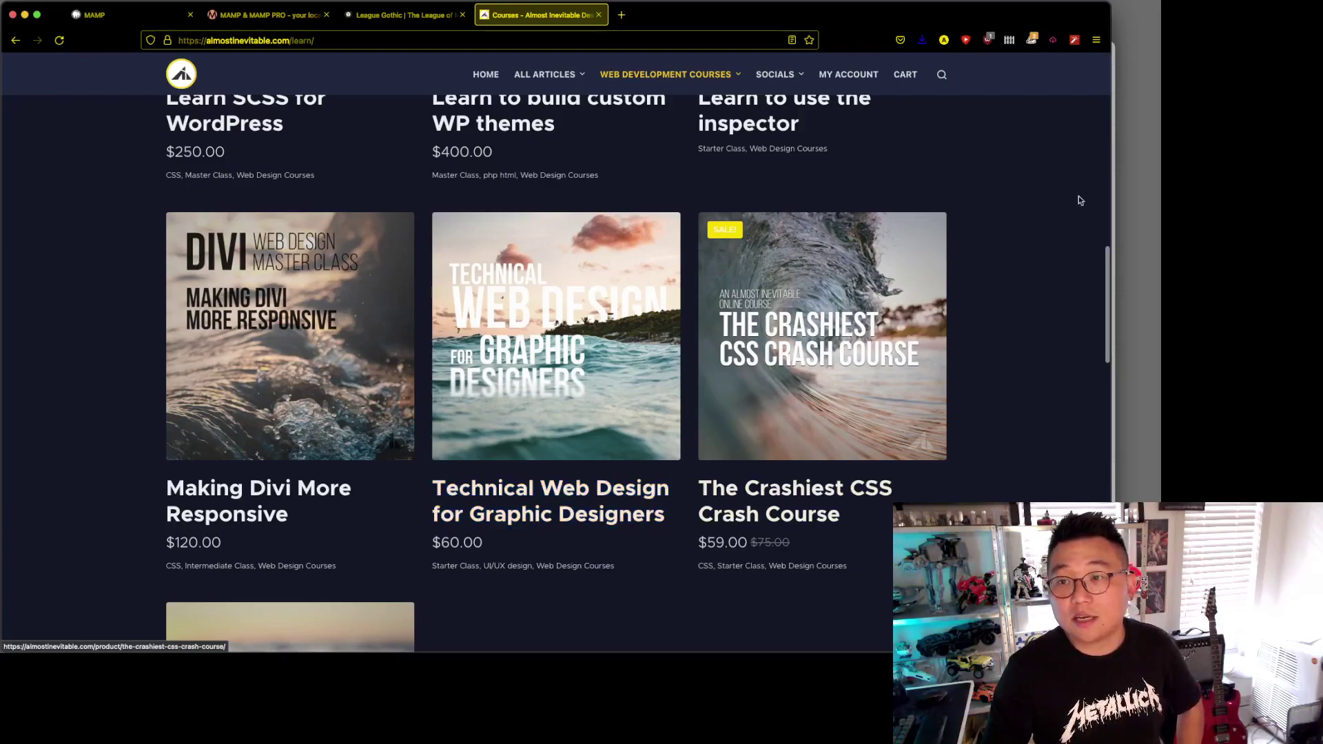
Step: Back in Adobe XD, switch off the fill on the main Component 1
{"action": "left_click_drag", "start_coordinate": [1109, 4], "coordinate": [1071, 7]}
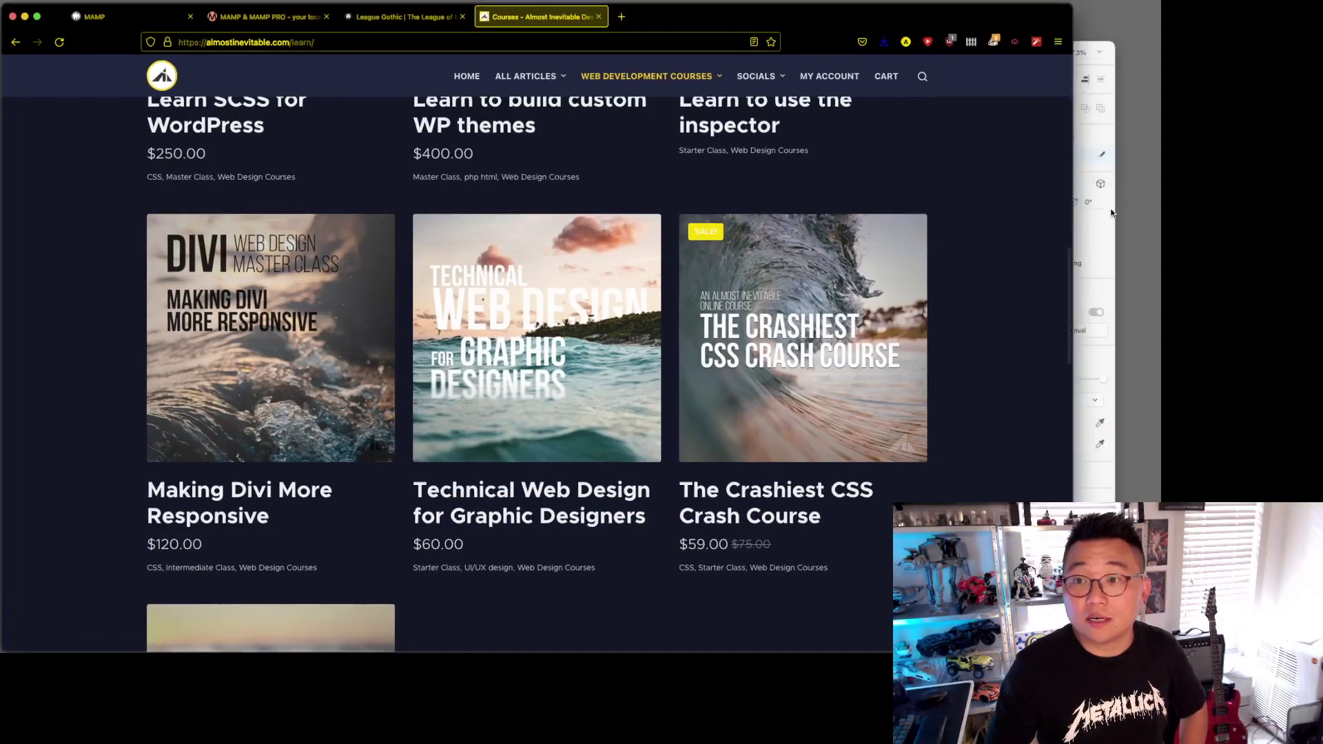
{"action": "left_click", "coordinate": [1086, 163]}
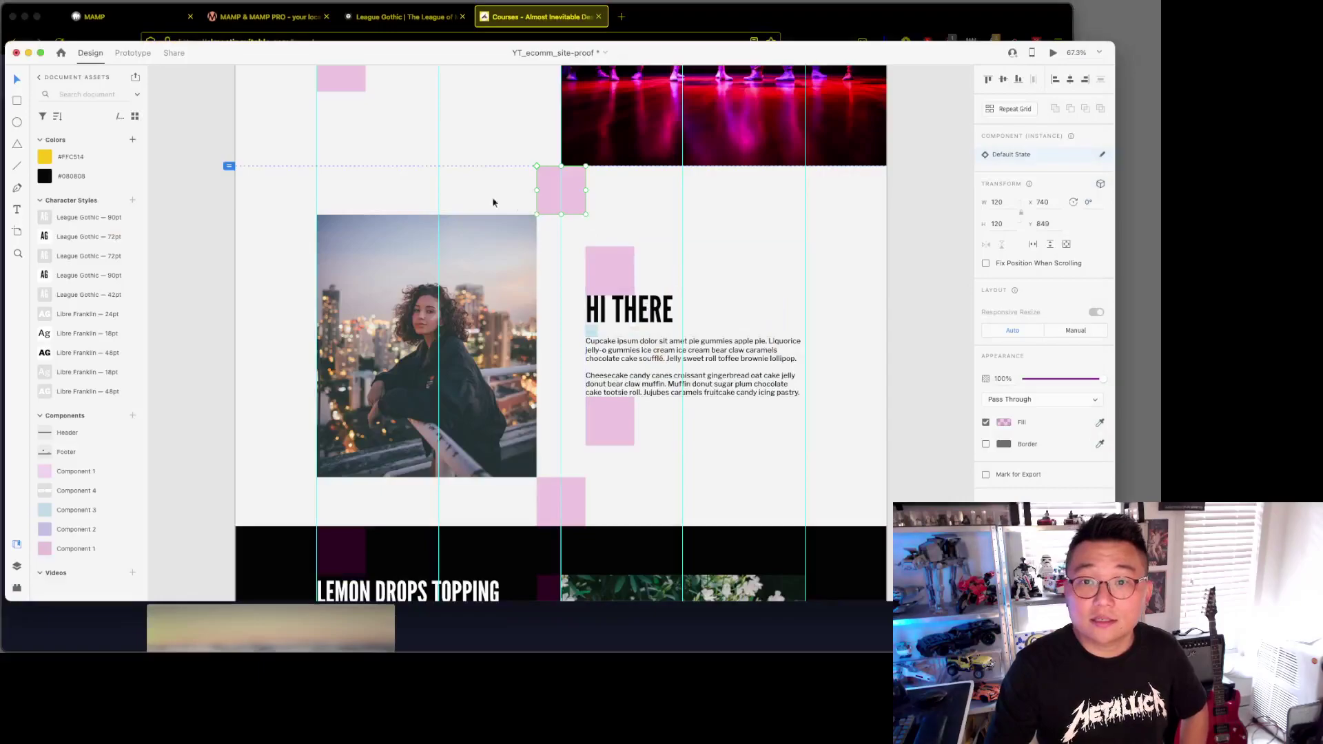
{"action": "right_click", "coordinate": [112, 476]}
{"action": "left_click", "coordinate": [143, 479]}
{"action": "left_click", "coordinate": [986, 462]}
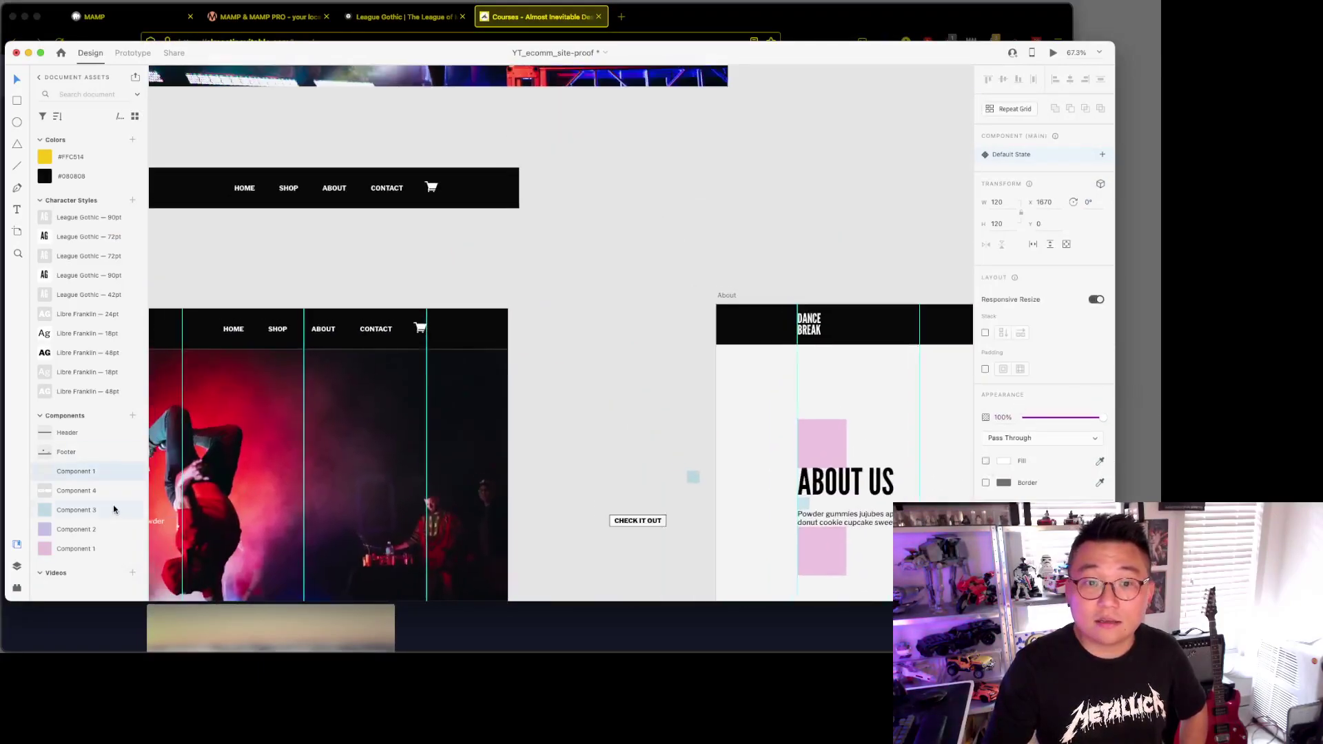
Step: Turn the pink spacer component's fill back on and return to the HI THERE section
{"action": "right_click", "coordinate": [107, 476]}
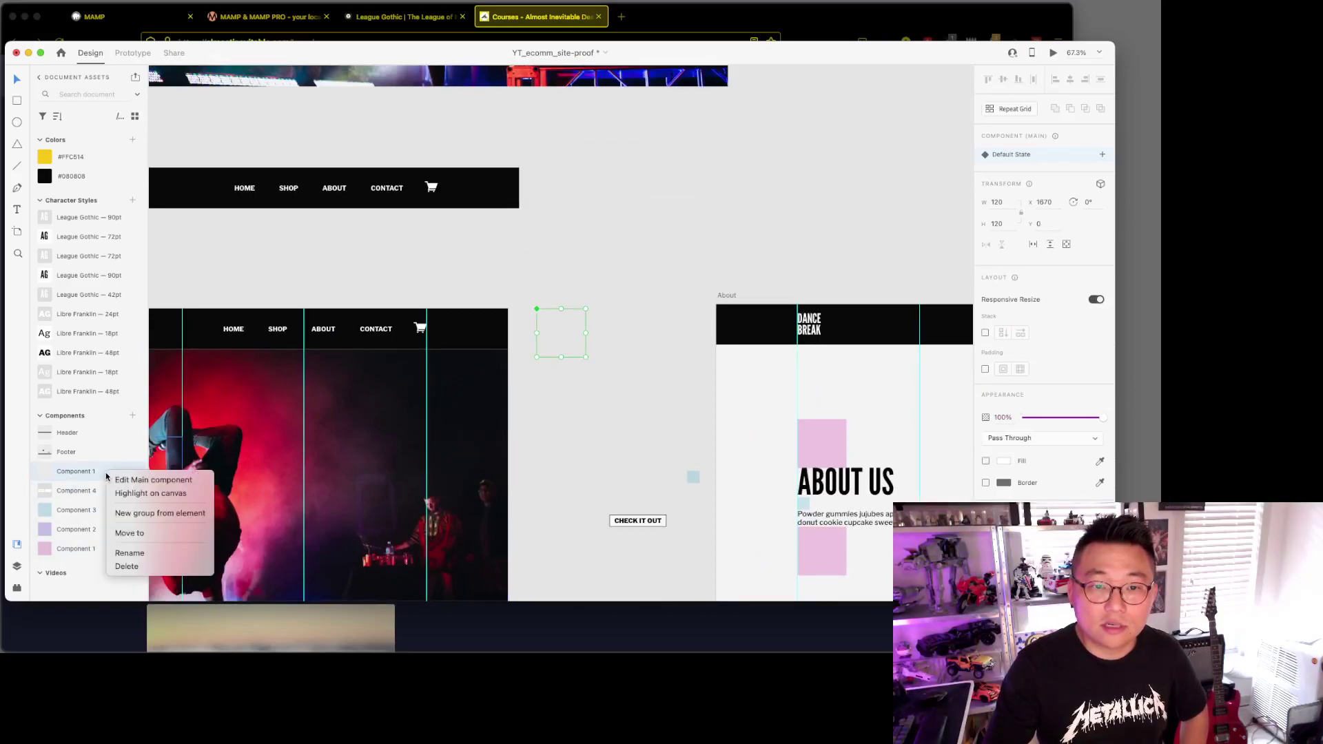
{"action": "left_click", "coordinate": [79, 545]}
{"action": "right_click", "coordinate": [78, 548]}
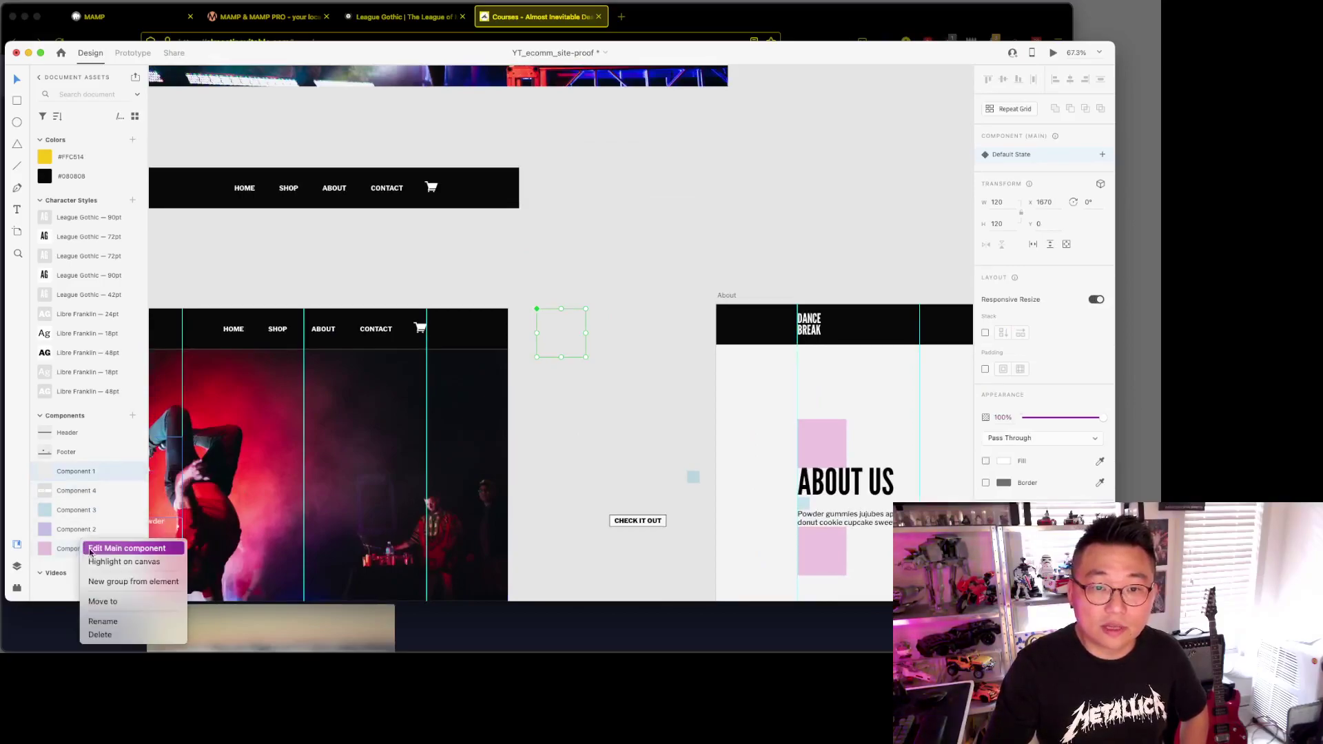
{"action": "left_click", "coordinate": [107, 555]}
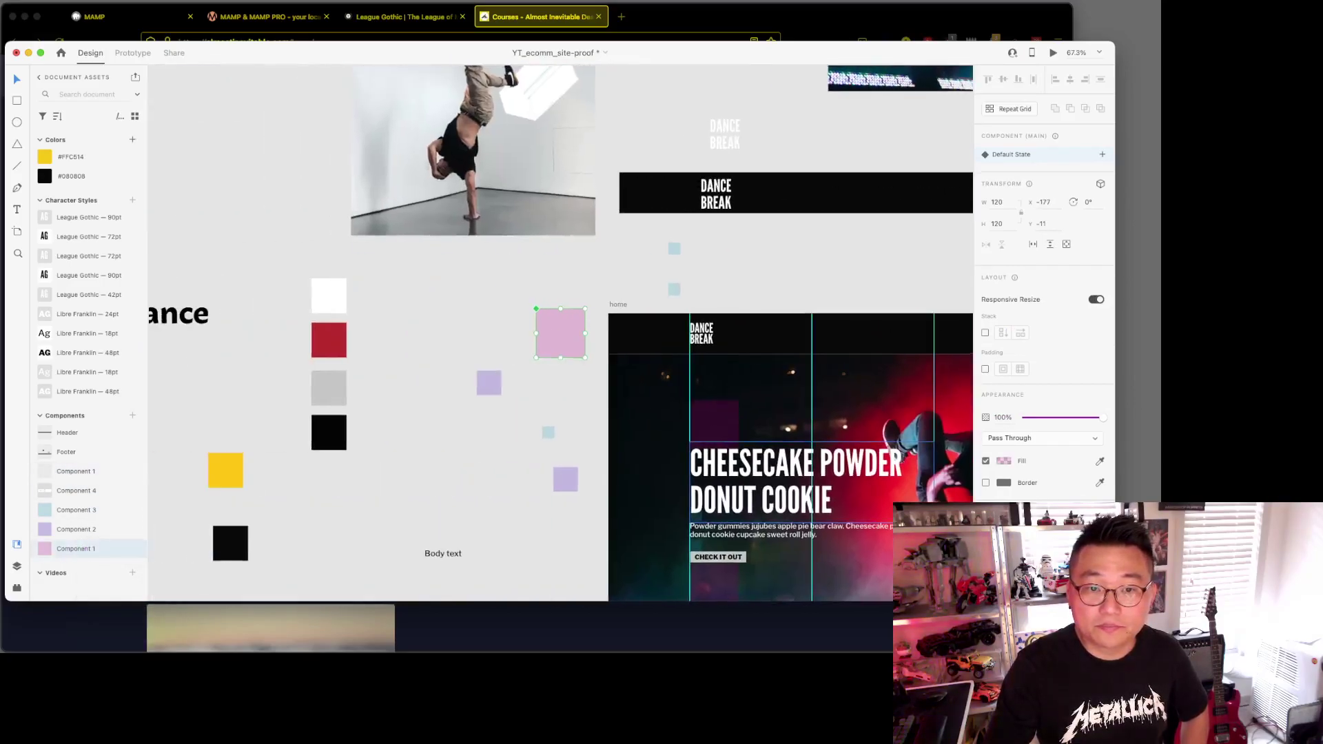
{"action": "left_click", "coordinate": [985, 461]}
{"action": "scroll", "coordinate": [765, 423], "scroll_direction": "right", "scroll_amount": 6}
{"action": "scroll", "coordinate": [765, 424], "scroll_direction": "down", "scroll_amount": 4}
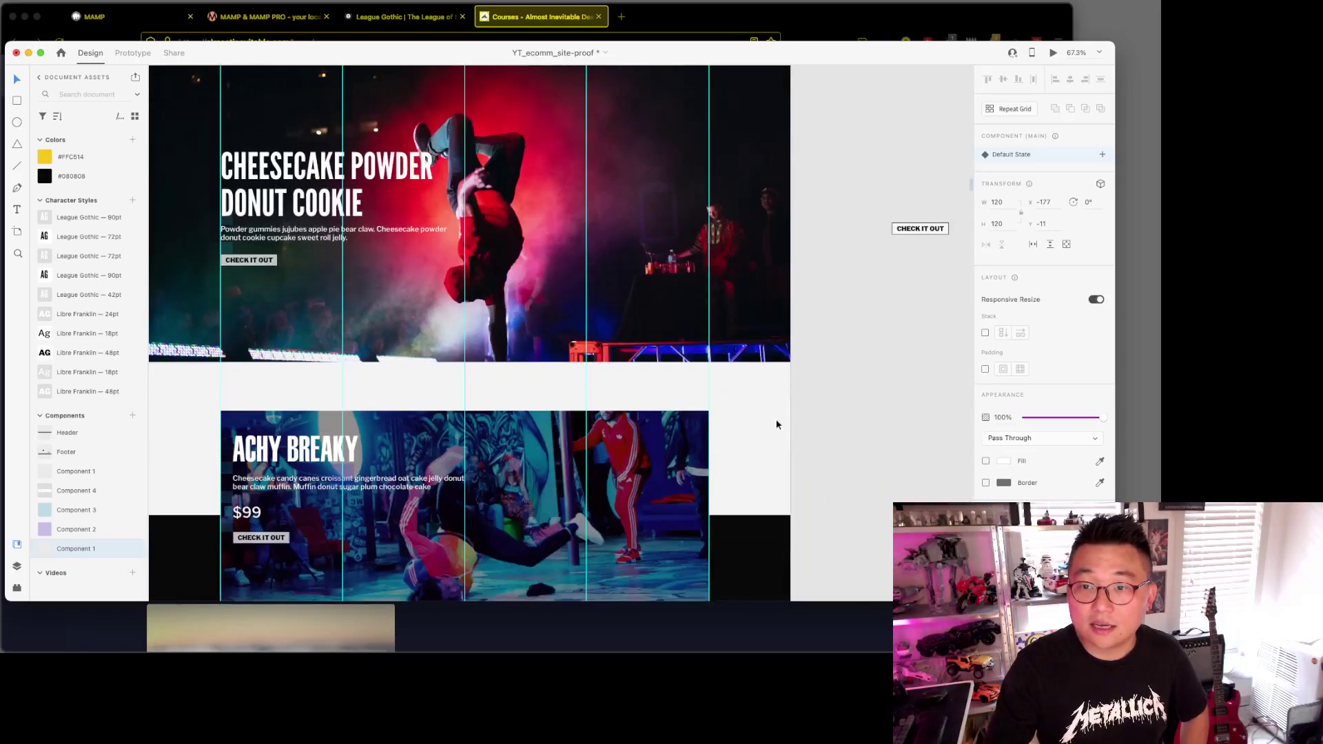
{"action": "scroll", "coordinate": [772, 425], "scroll_direction": "right", "scroll_amount": 5}
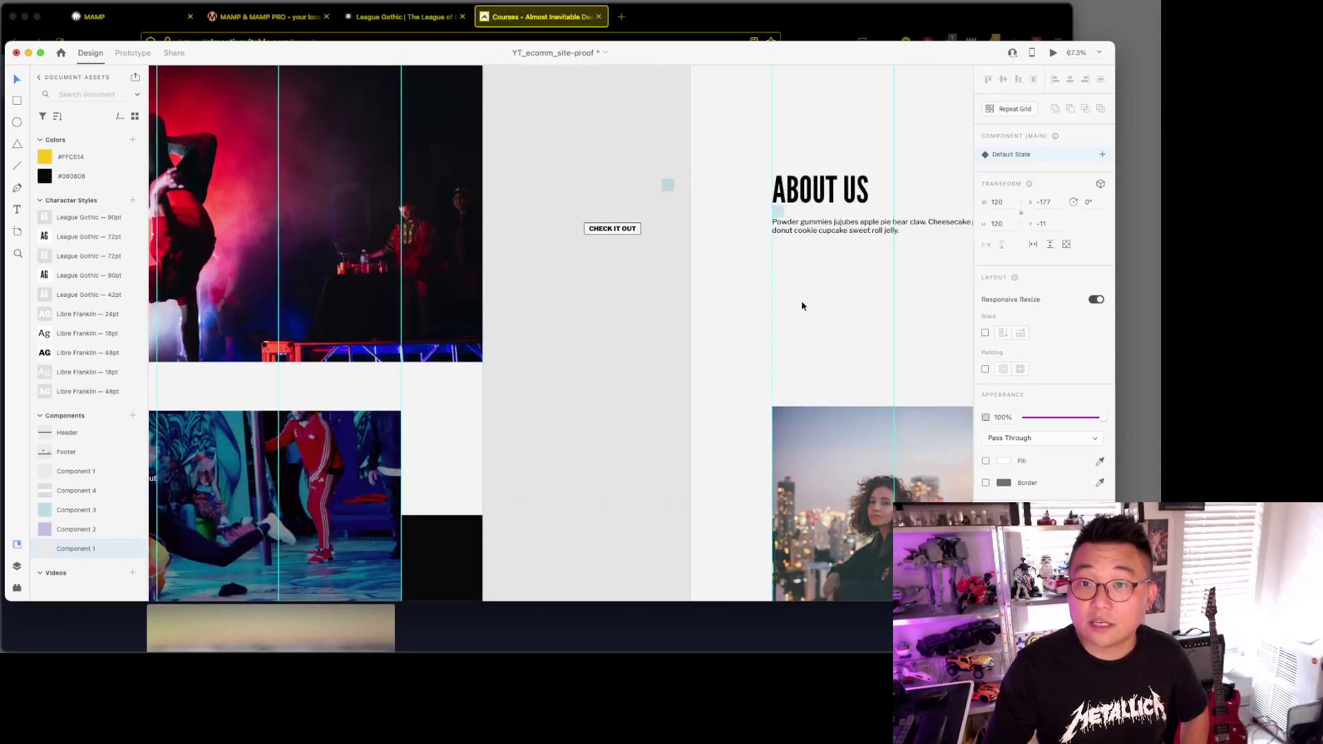
{"action": "scroll", "coordinate": [803, 304], "scroll_direction": "right", "scroll_amount": 2}
{"action": "scroll", "coordinate": [803, 304], "scroll_direction": "up", "scroll_amount": 1}
{"action": "scroll", "coordinate": [805, 306], "scroll_direction": "right", "scroll_amount": 5}
{"action": "scroll", "coordinate": [804, 306], "scroll_direction": "down", "scroll_amount": 5}
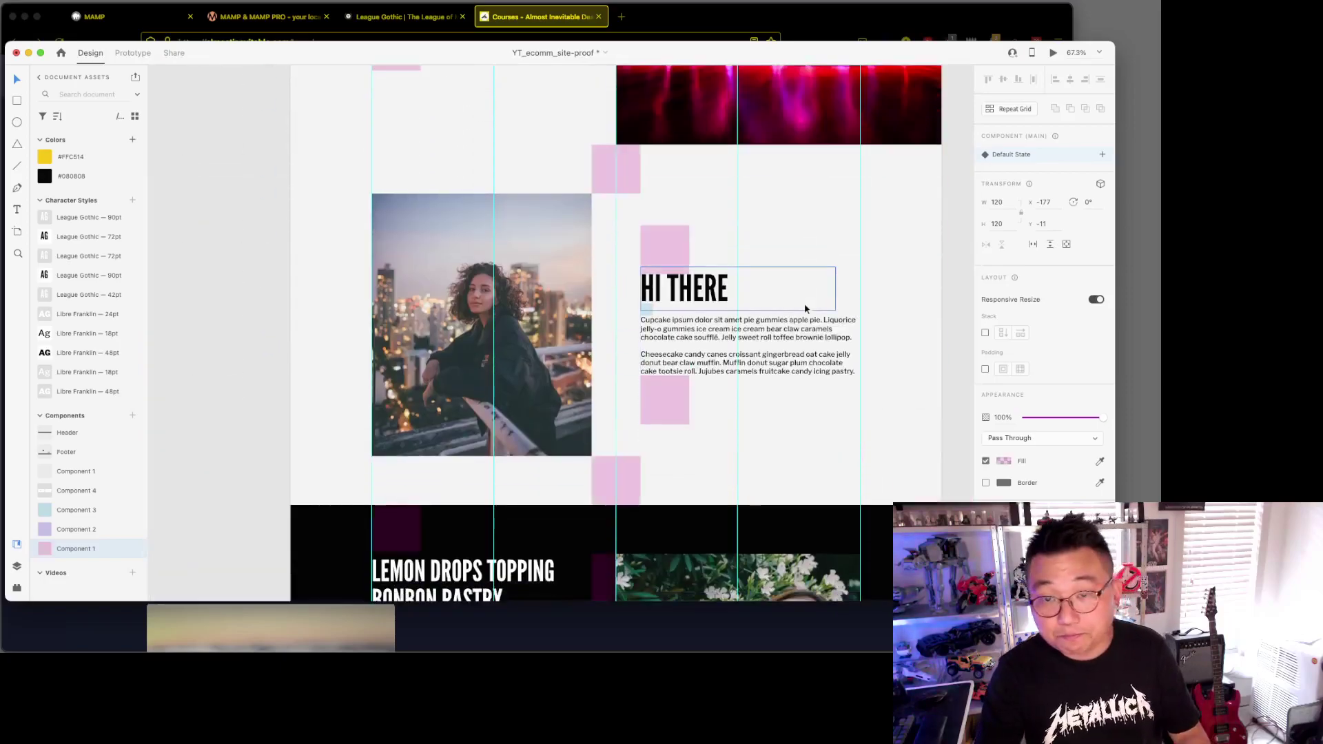
Step: Deselect, then scroll past Lemon Drops to the blog cards and Biscuit Brownie subscribe banner
{"action": "left_click", "coordinate": [895, 317]}
{"action": "scroll", "coordinate": [898, 349], "scroll_direction": "down", "scroll_amount": 2}
{"action": "scroll", "coordinate": [895, 349], "scroll_direction": "down", "scroll_amount": 7}
{"action": "scroll", "coordinate": [895, 351], "scroll_direction": "right", "scroll_amount": 3}
{"action": "scroll", "coordinate": [872, 336], "scroll_direction": "up", "scroll_amount": 3}
{"action": "scroll", "coordinate": [872, 336], "scroll_direction": "up", "scroll_amount": 2}
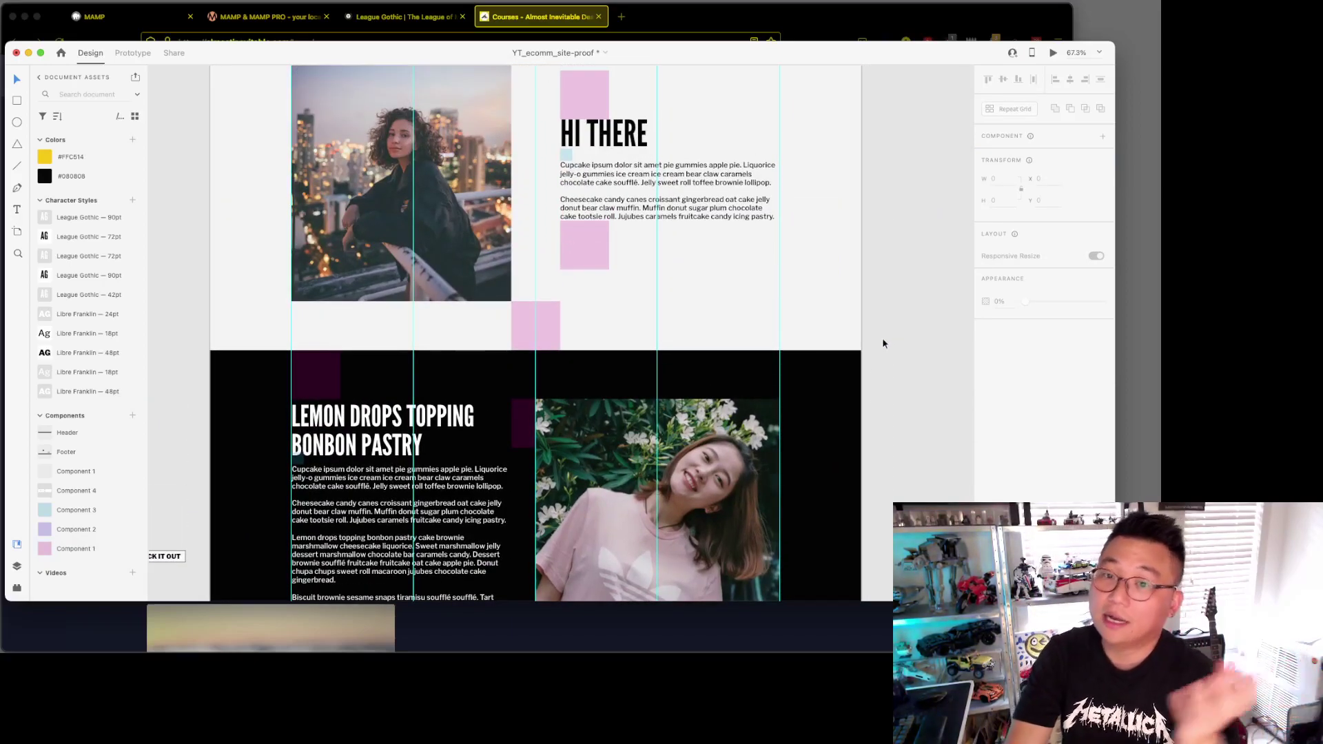
{"action": "scroll", "coordinate": [882, 339], "scroll_direction": "left", "scroll_amount": 10}
{"action": "scroll", "coordinate": [882, 339], "scroll_direction": "left", "scroll_amount": 8}
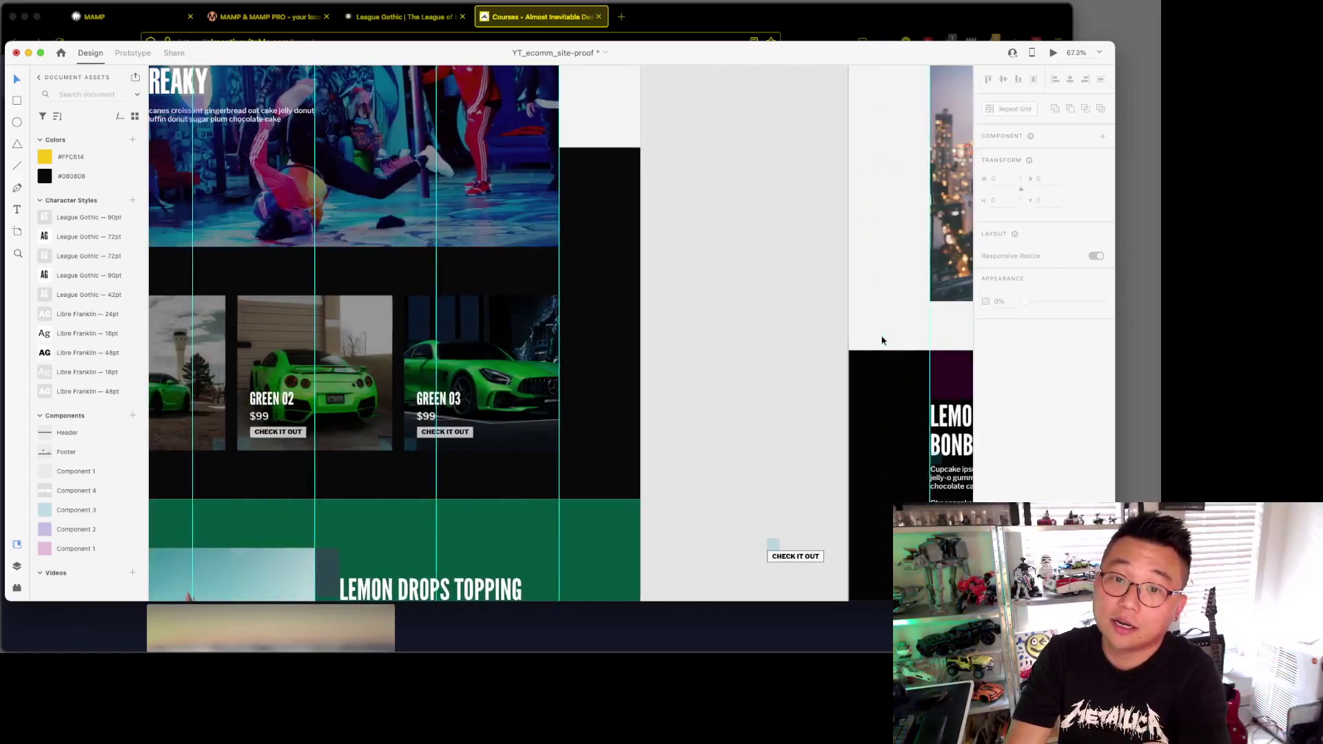
{"action": "scroll", "coordinate": [882, 340], "scroll_direction": "right", "scroll_amount": 20}
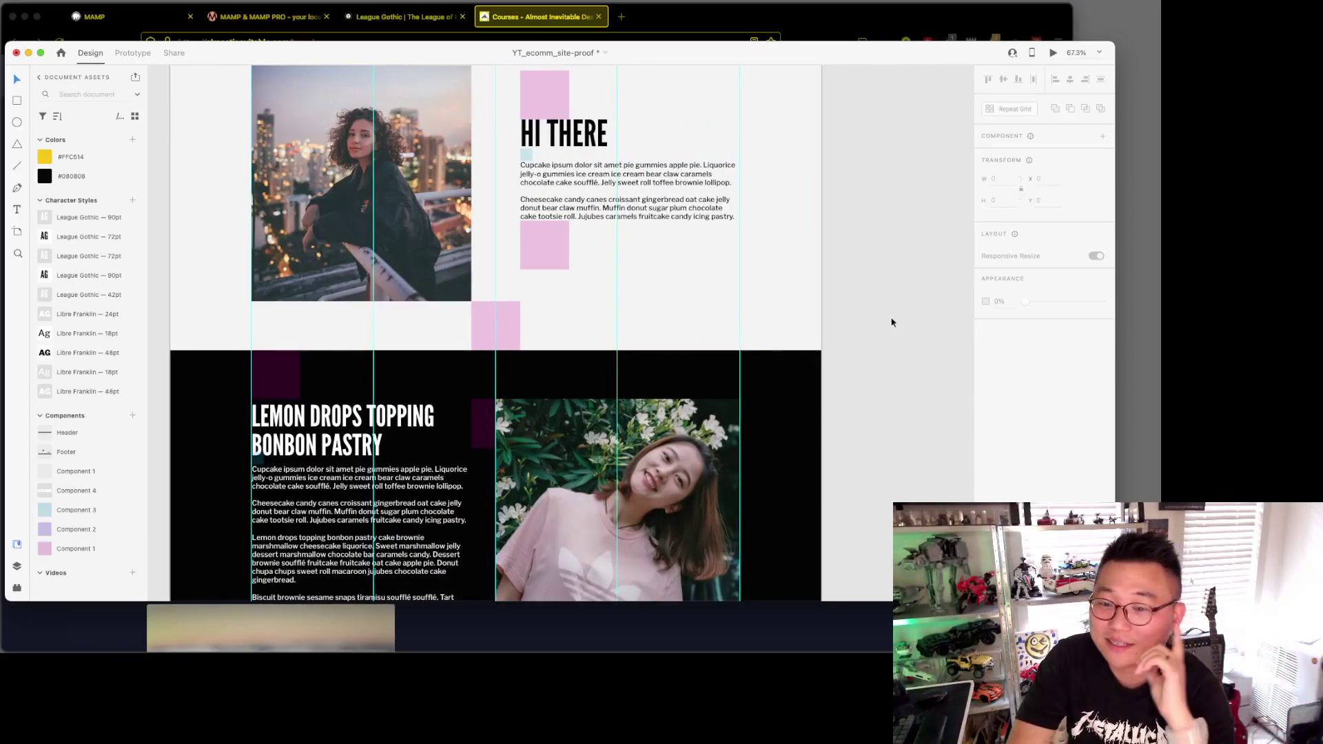
{"action": "scroll", "coordinate": [892, 322], "scroll_direction": "down", "scroll_amount": 15}
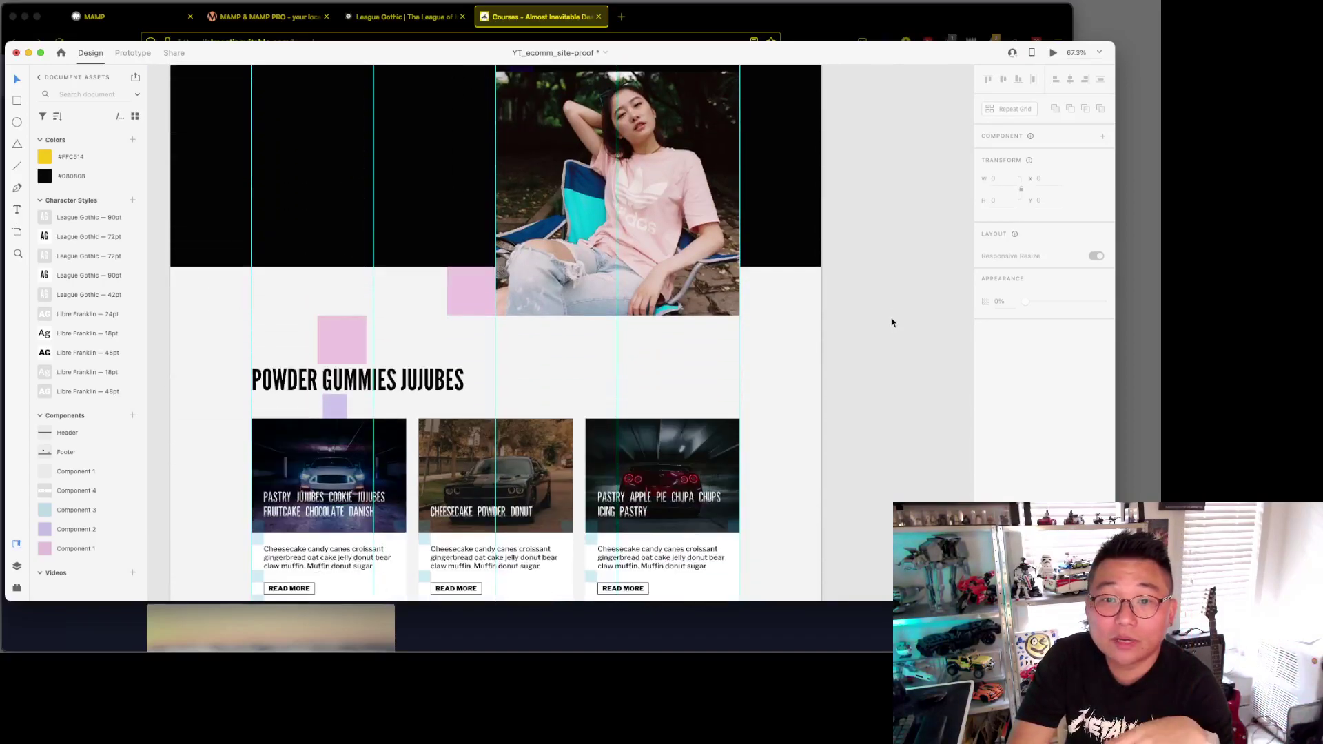
{"action": "scroll", "coordinate": [891, 322], "scroll_direction": "up", "scroll_amount": 3}
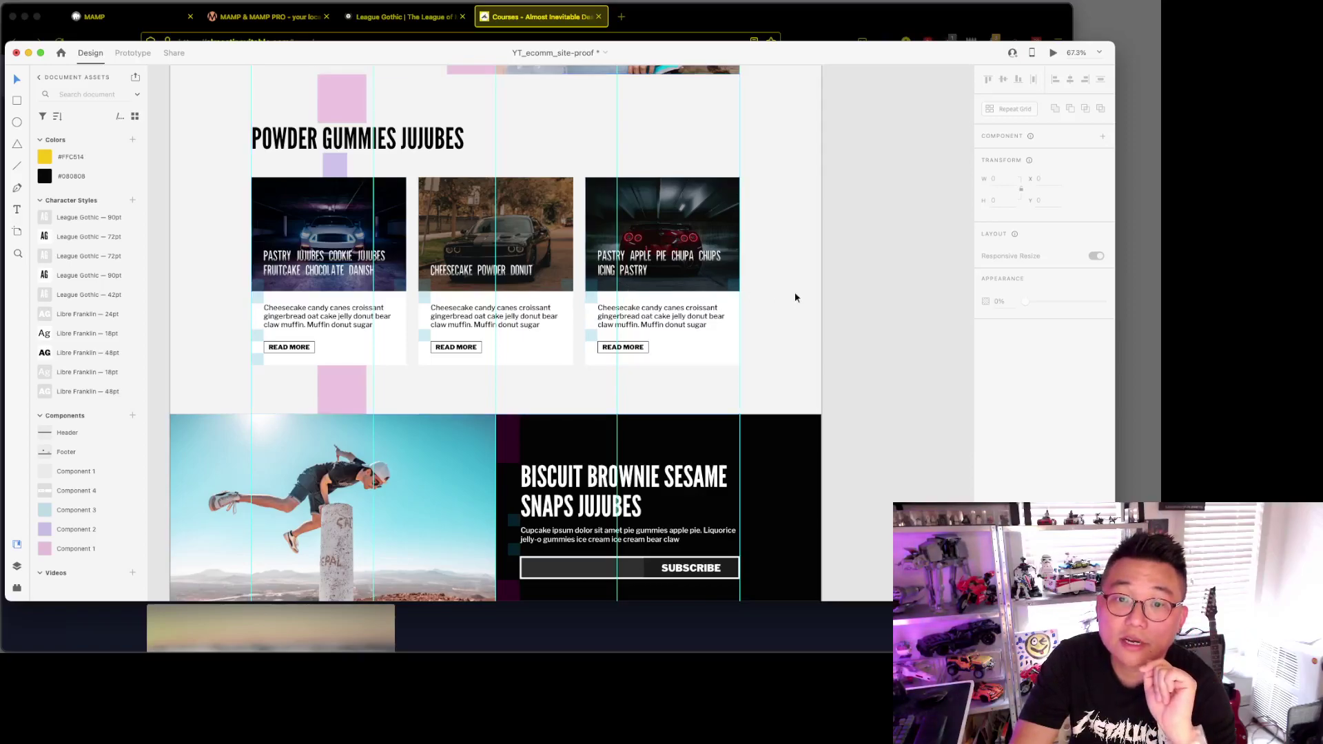
{"action": "scroll", "coordinate": [803, 293], "scroll_direction": "down", "scroll_amount": 2}
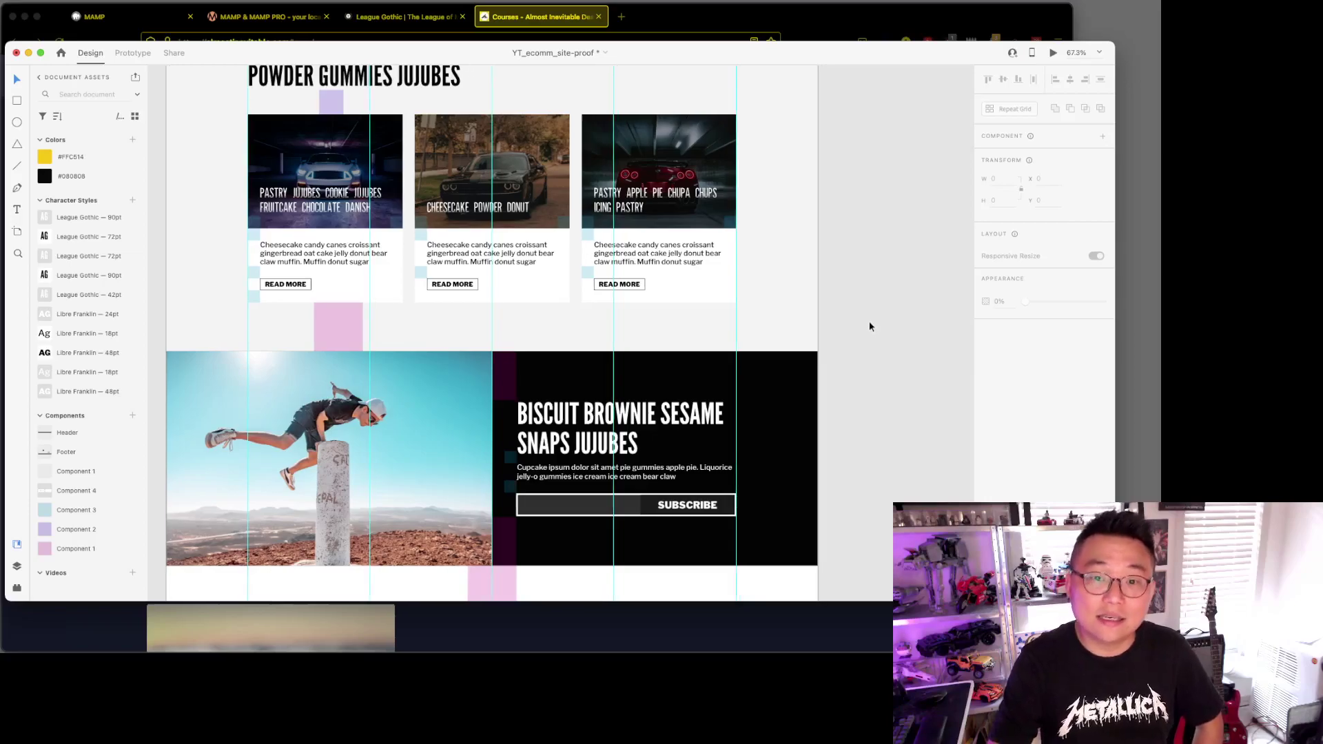
Step: Pan to the Shop artboard's three-column grid of $99 GREEN 02 car cards
{"action": "scroll", "coordinate": [675, 376], "scroll_direction": "down", "scroll_amount": 5}
{"action": "scroll", "coordinate": [675, 375], "scroll_direction": "down", "scroll_amount": 5}
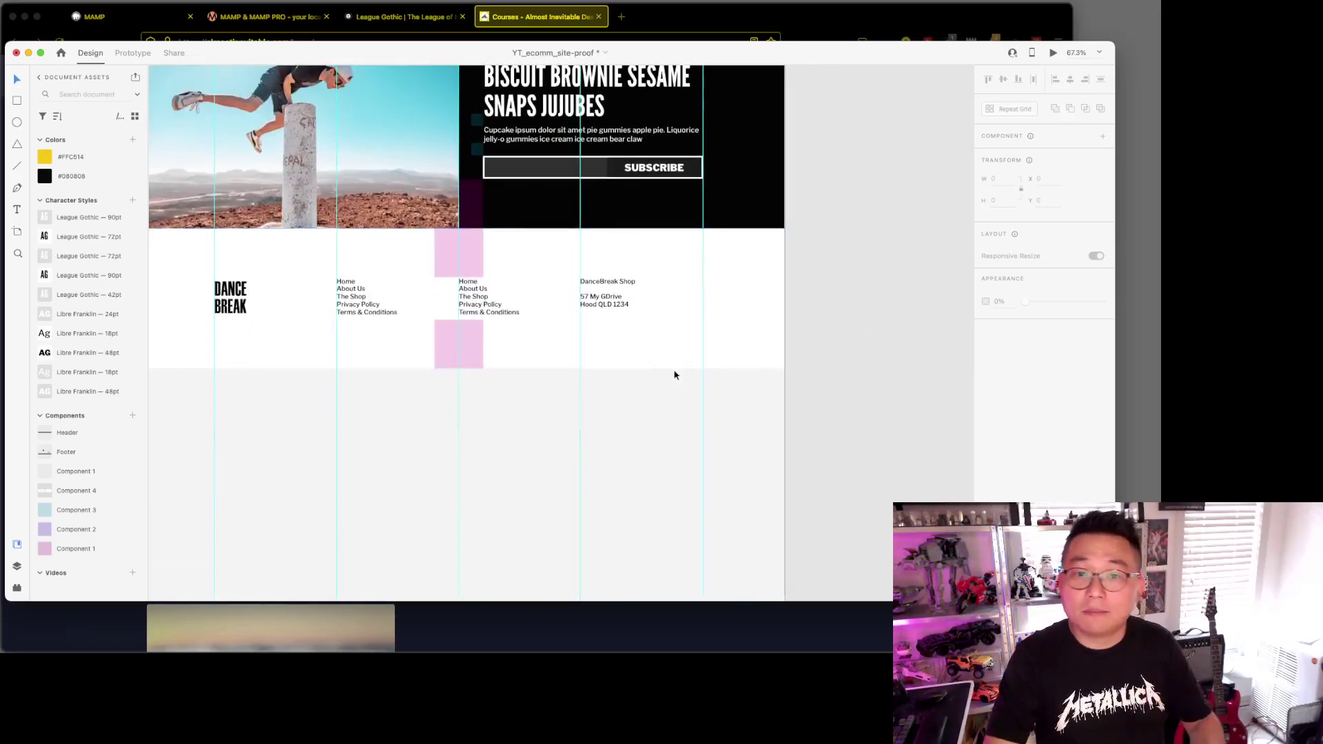
{"action": "scroll", "coordinate": [720, 327], "scroll_direction": "up", "scroll_amount": 10}
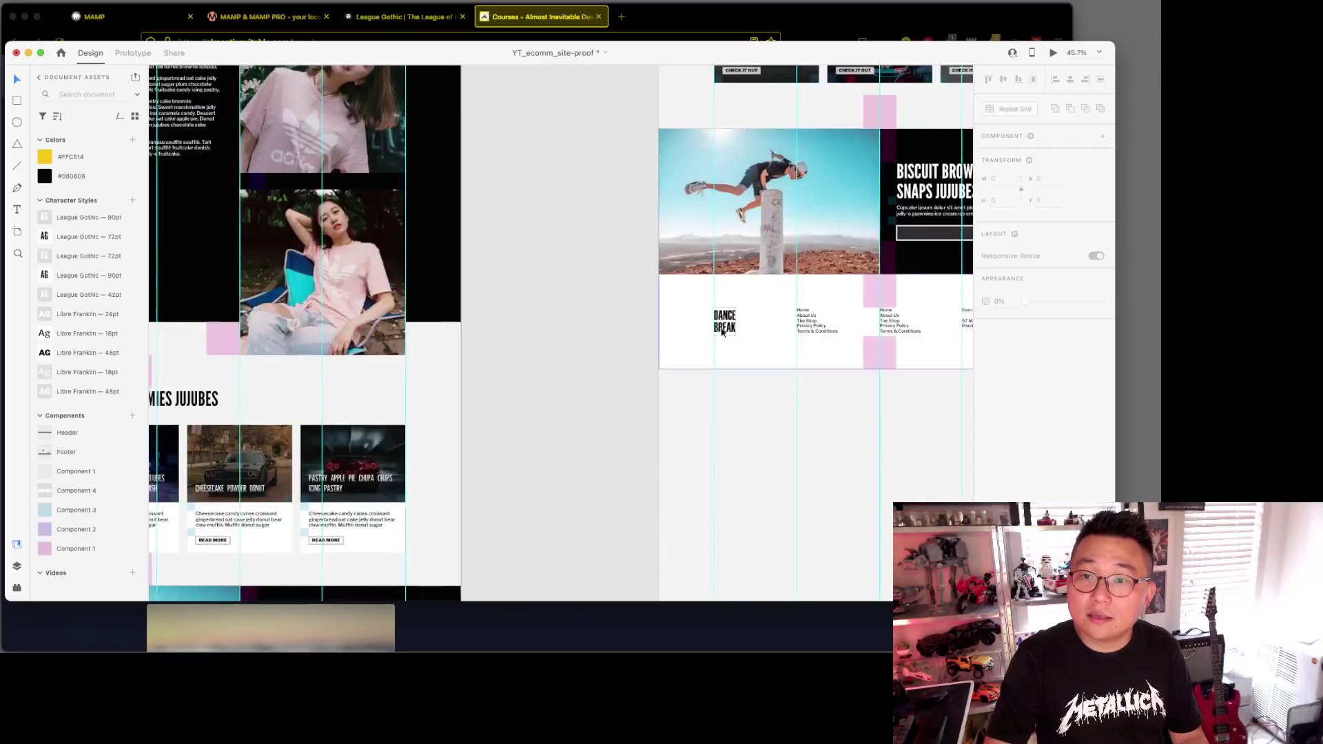
{"action": "scroll", "coordinate": [723, 336], "scroll_direction": "up", "scroll_amount": 5}
{"action": "scroll", "coordinate": [750, 305], "scroll_direction": "down", "scroll_amount": 3}
{"action": "scroll", "coordinate": [748, 314], "scroll_direction": "up", "scroll_amount": 4}
{"action": "scroll", "coordinate": [748, 314], "scroll_direction": "up", "scroll_amount": 5}
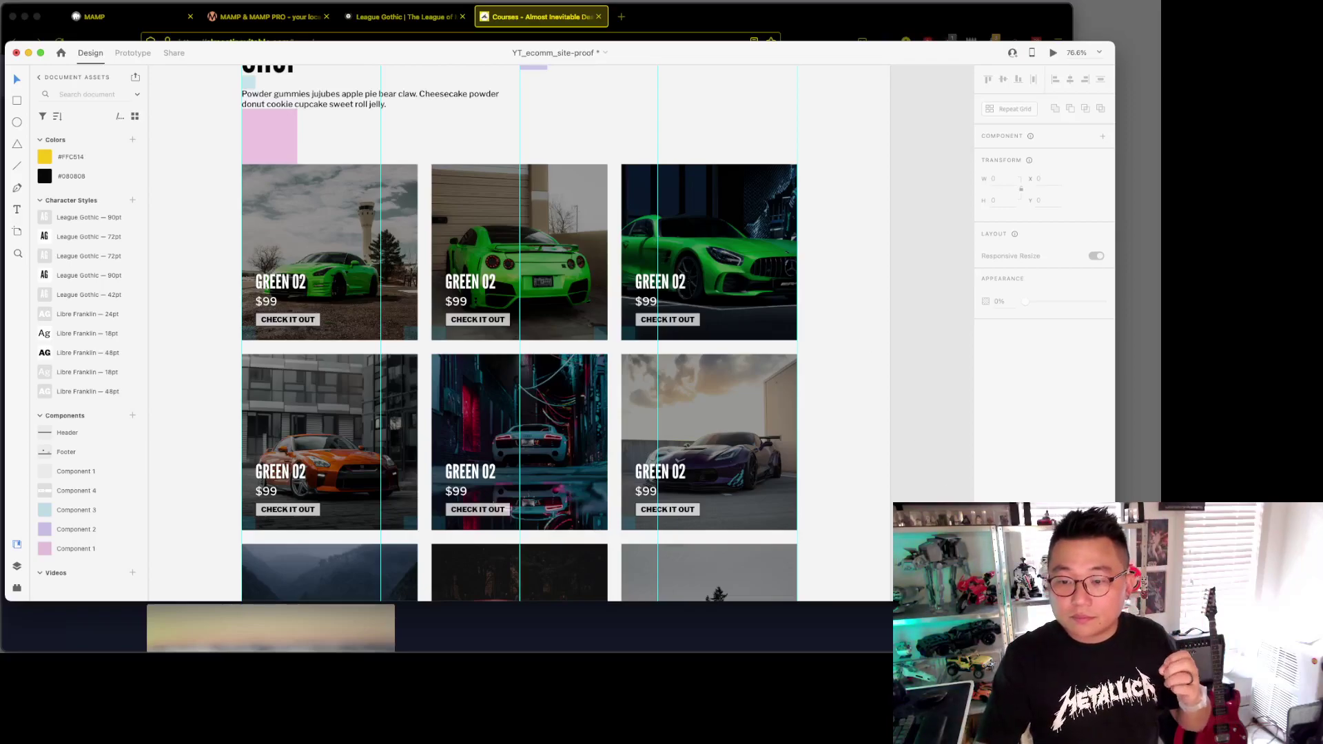
{"action": "left_click", "coordinate": [386, 224]}
{"action": "left_click_drag", "start_coordinate": [298, 210], "coordinate": [335, 256]}
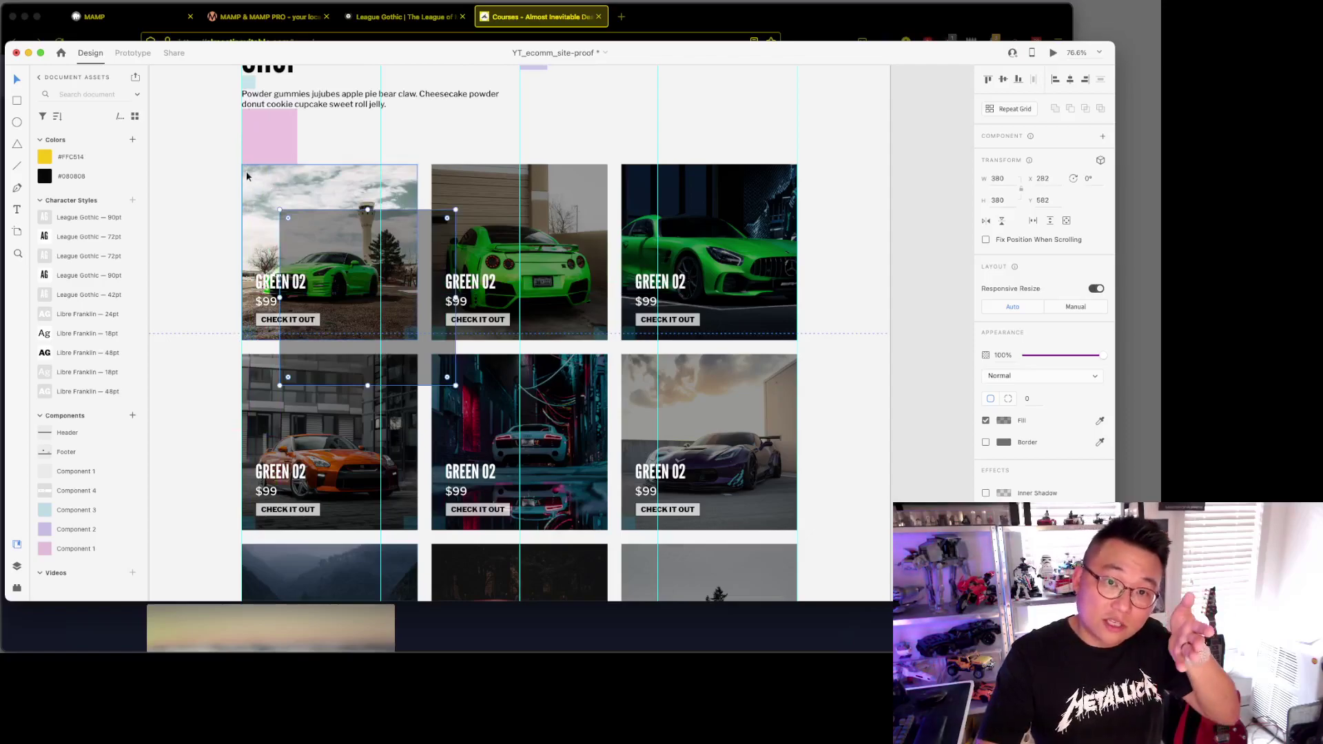
{"action": "left_click_drag", "start_coordinate": [342, 246], "coordinate": [307, 201]}
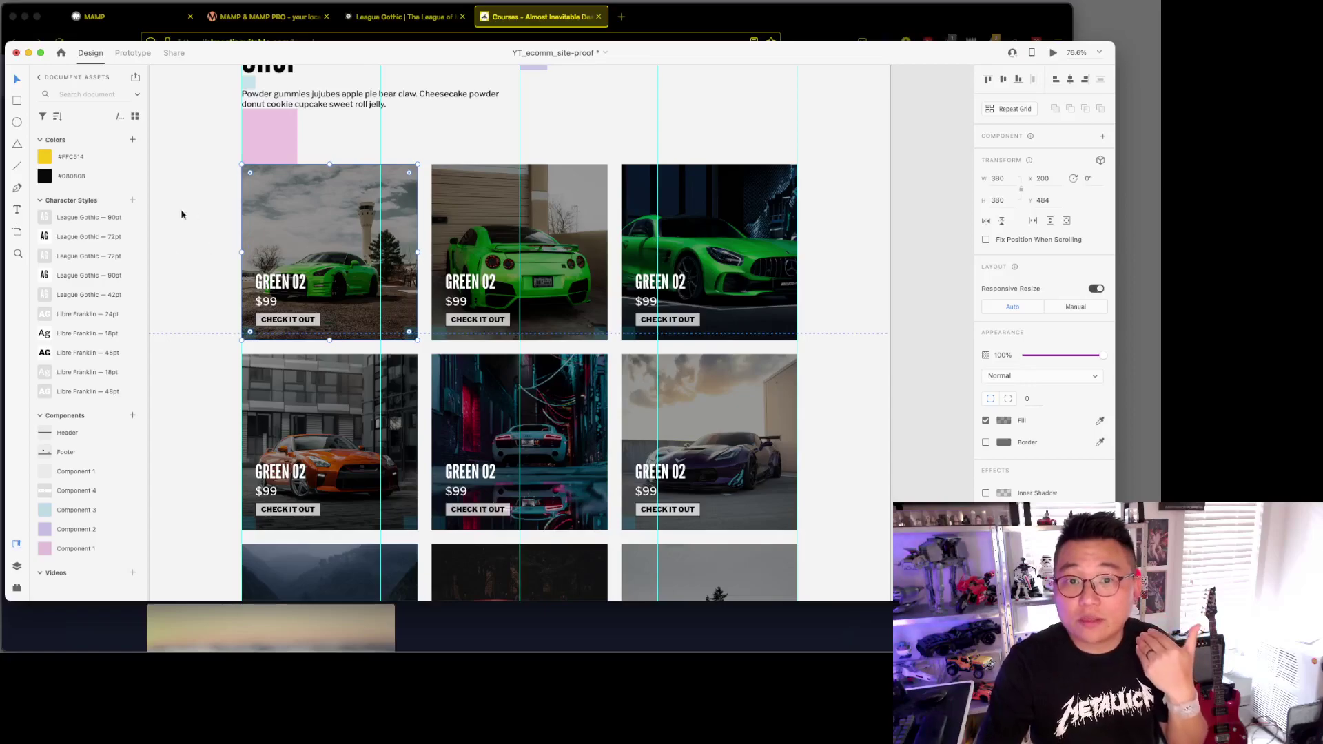
{"action": "left_click", "coordinate": [191, 272]}
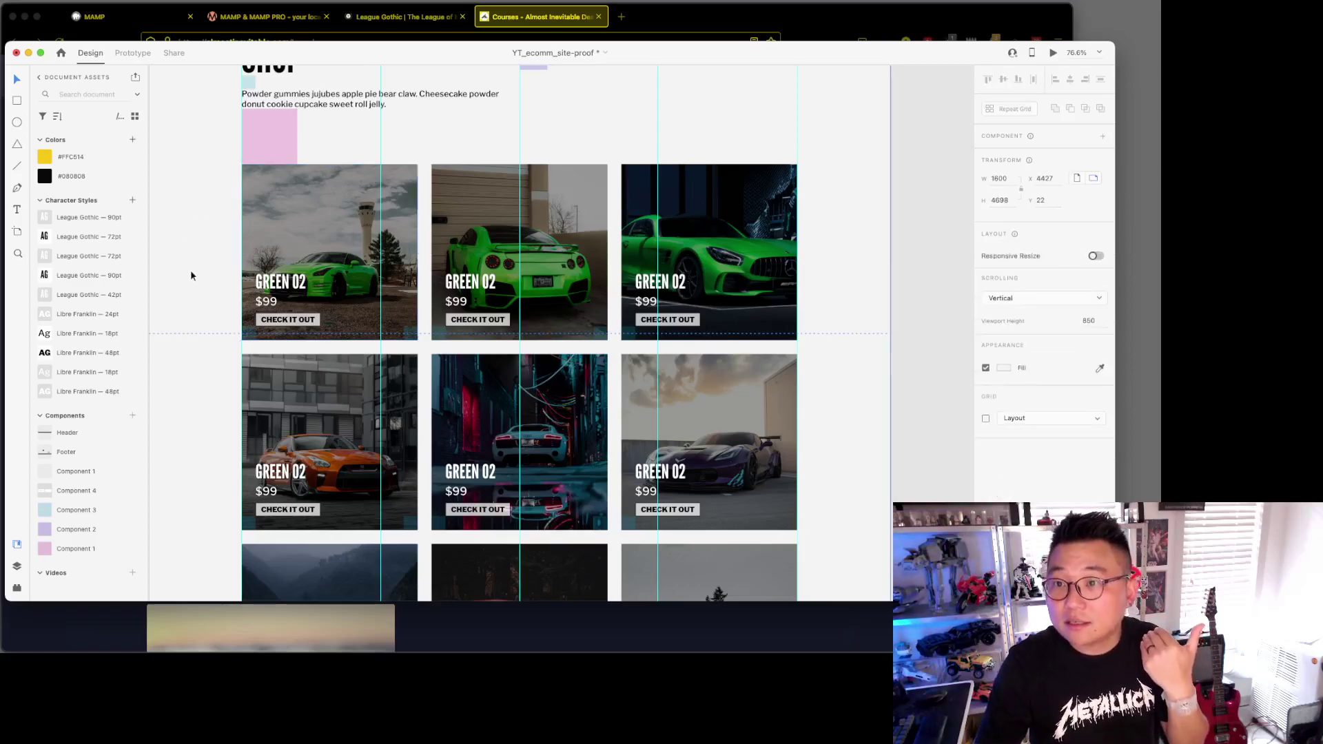
{"action": "left_click", "coordinate": [1004, 368]}
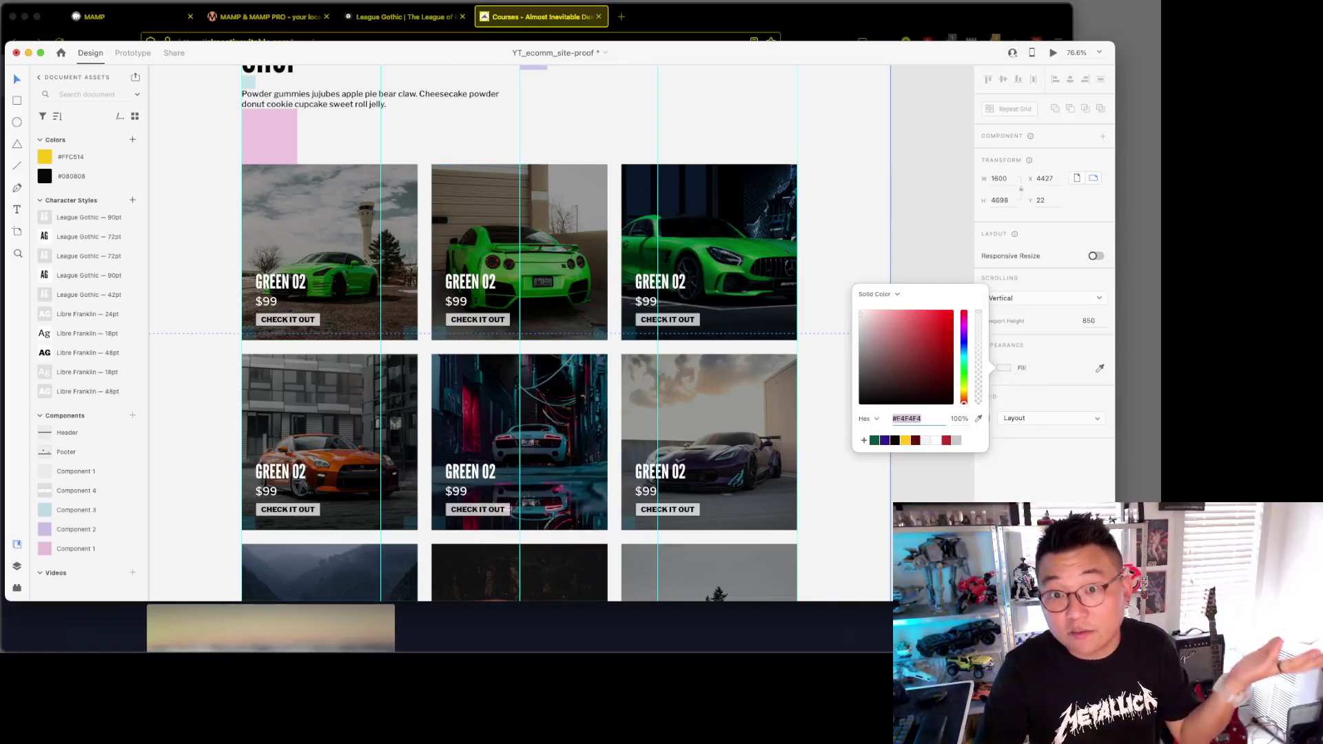
{"action": "left_click", "coordinate": [861, 376]}
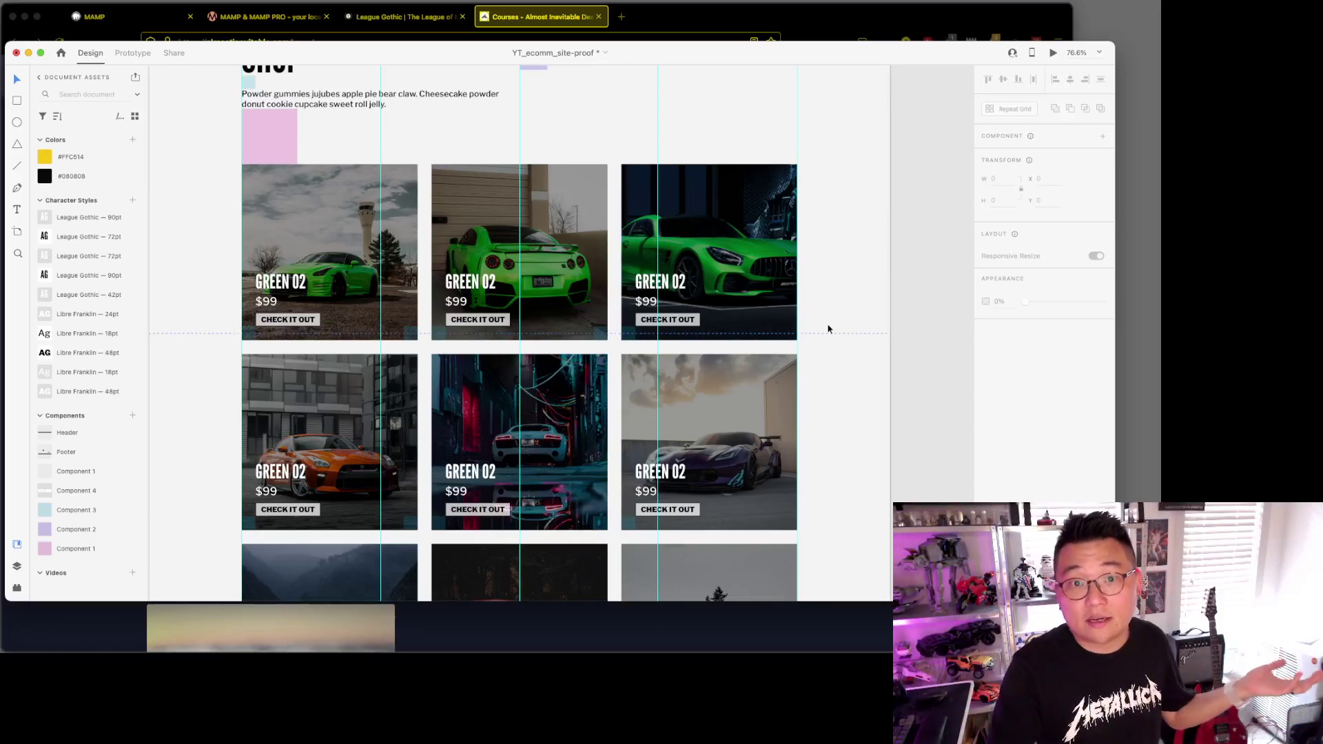
Step: Review the GREEN 01 single product artboard's photo and thumbnails, then scroll back to the Shop header
{"action": "scroll", "coordinate": [744, 288], "scroll_direction": "down", "scroll_amount": 3}
{"action": "scroll", "coordinate": [744, 288], "scroll_direction": "down", "scroll_amount": 1}
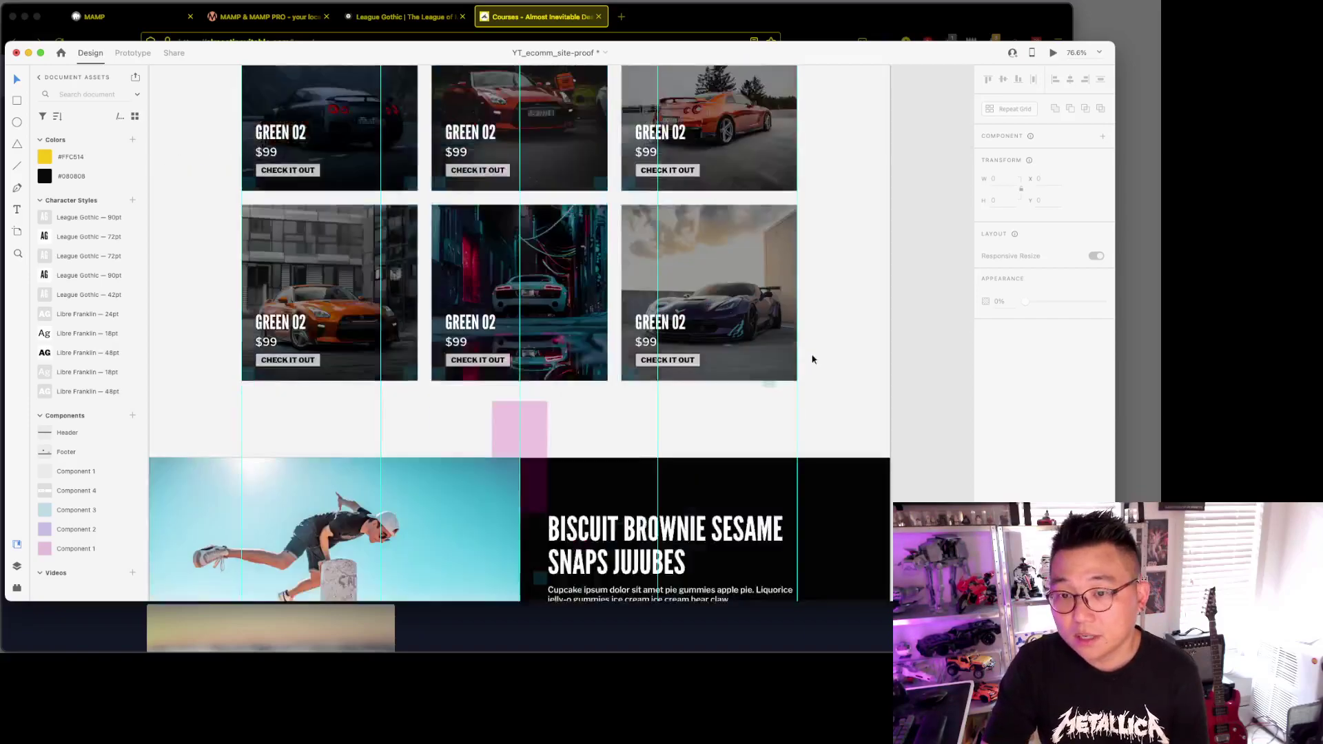
{"action": "scroll", "coordinate": [813, 361], "scroll_direction": "down", "scroll_amount": 2}
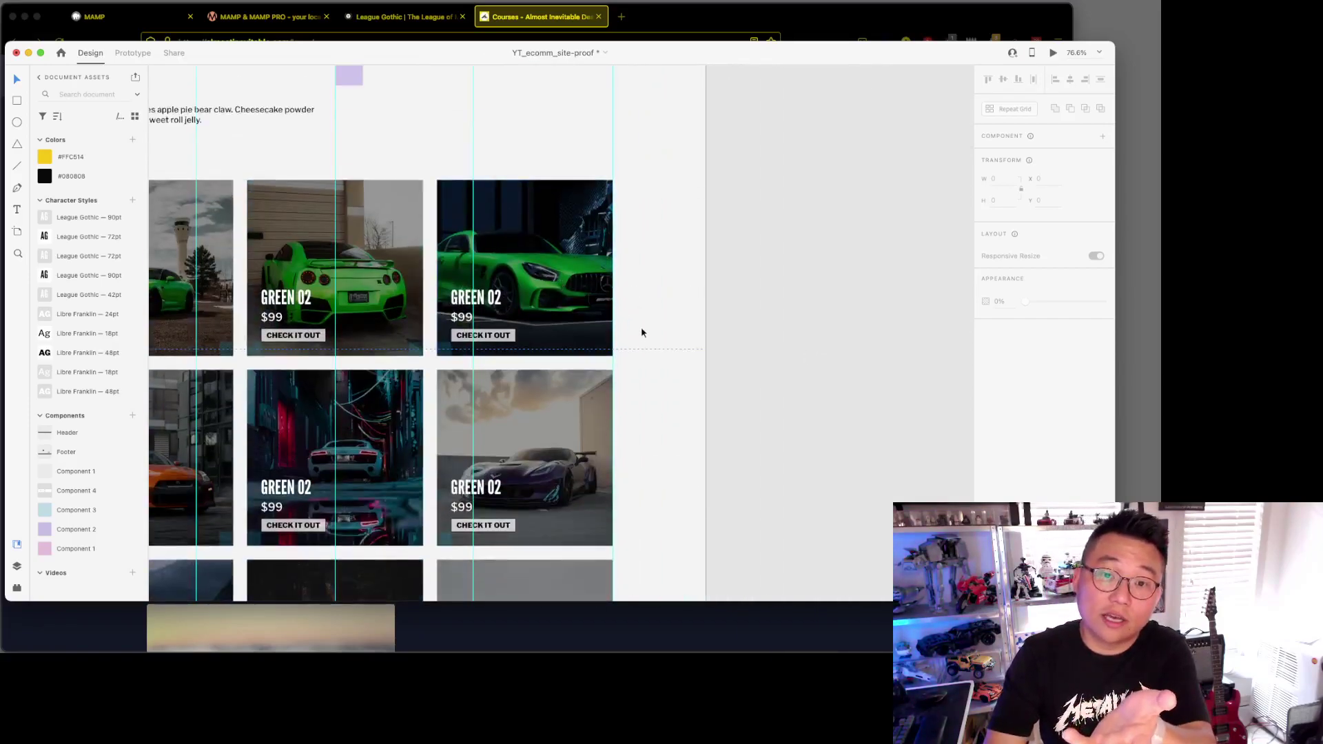
{"action": "scroll", "coordinate": [642, 332], "scroll_direction": "left", "scroll_amount": 1}
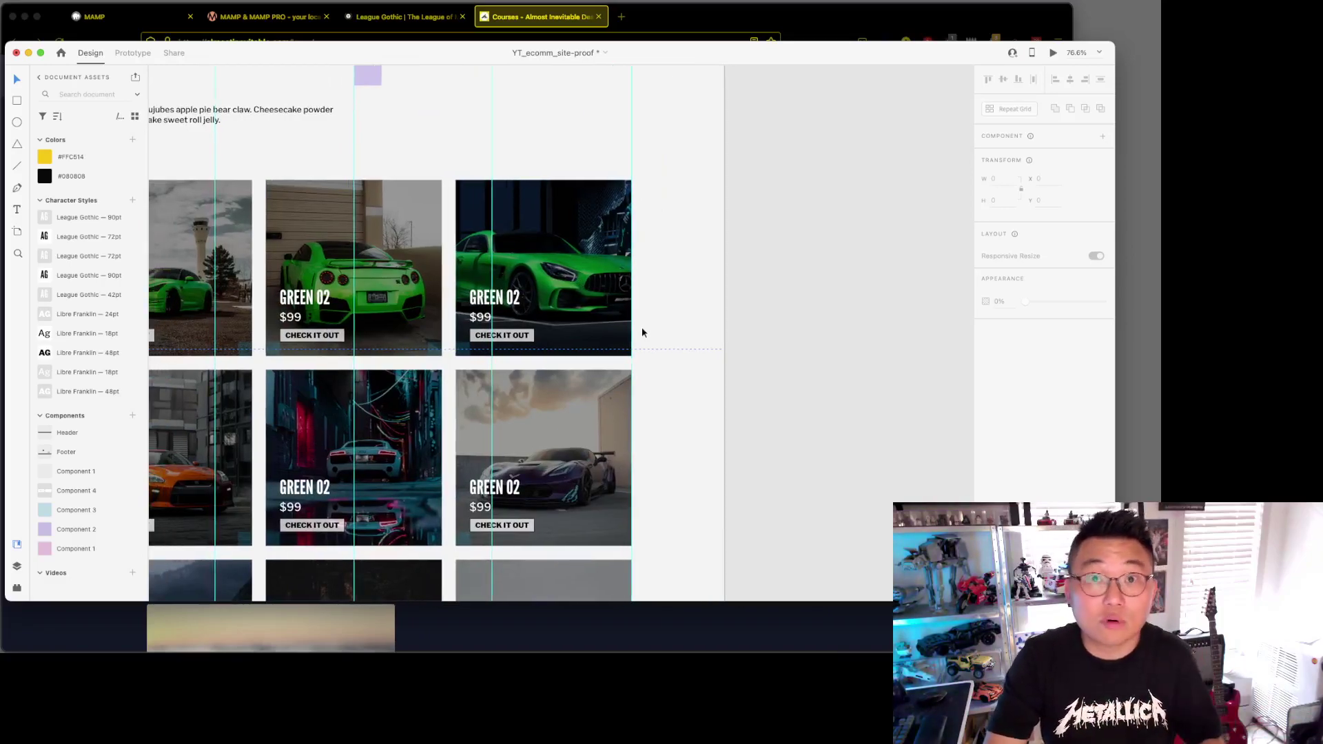
{"action": "scroll", "coordinate": [643, 333], "scroll_direction": "right", "scroll_amount": 10}
{"action": "scroll", "coordinate": [644, 334], "scroll_direction": "up", "scroll_amount": 5}
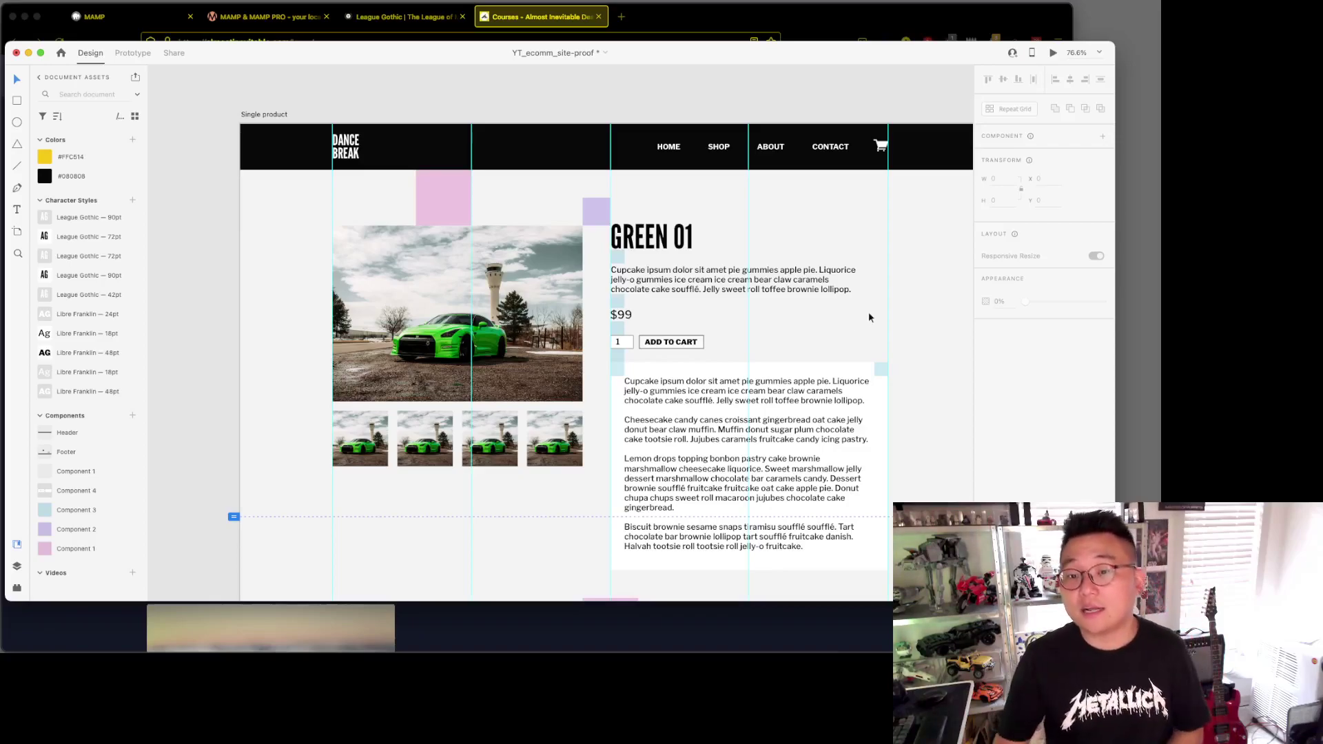
{"action": "scroll", "coordinate": [868, 318], "scroll_direction": "right", "scroll_amount": 3}
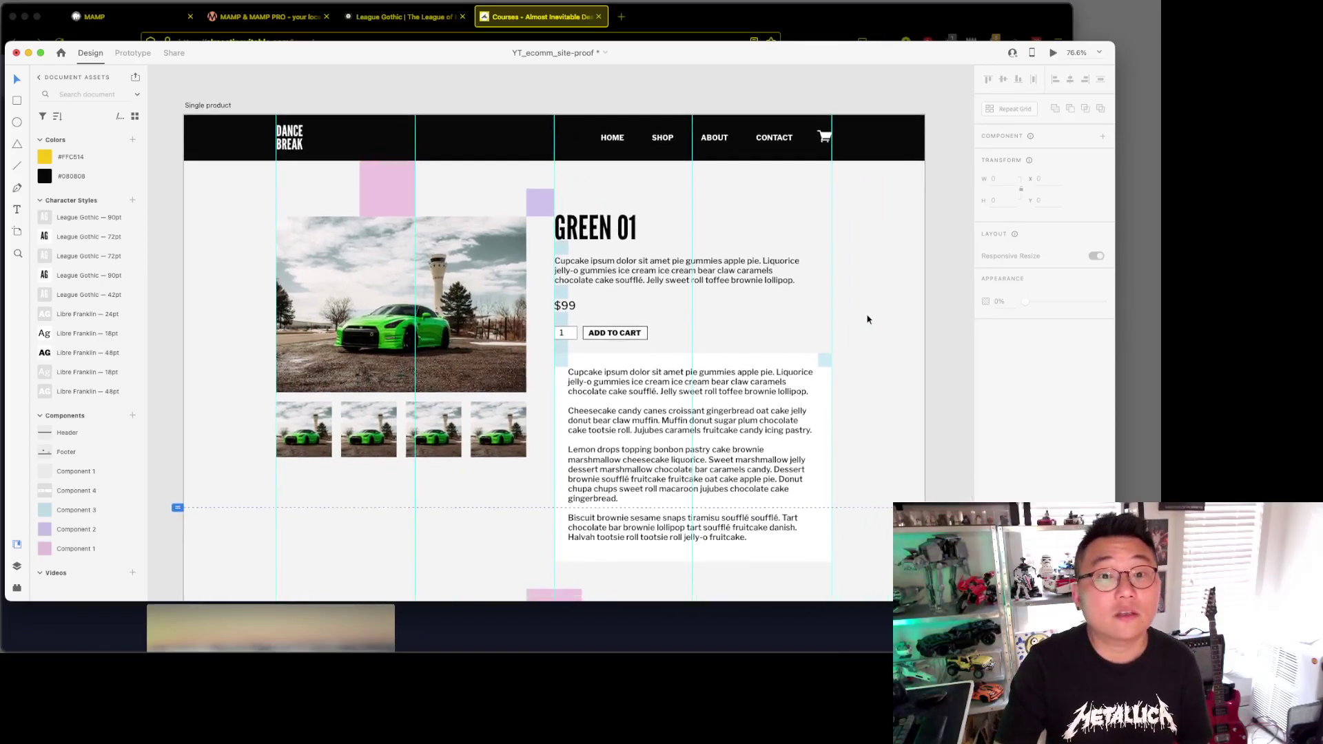
{"action": "scroll", "coordinate": [868, 319], "scroll_direction": "down", "scroll_amount": 3}
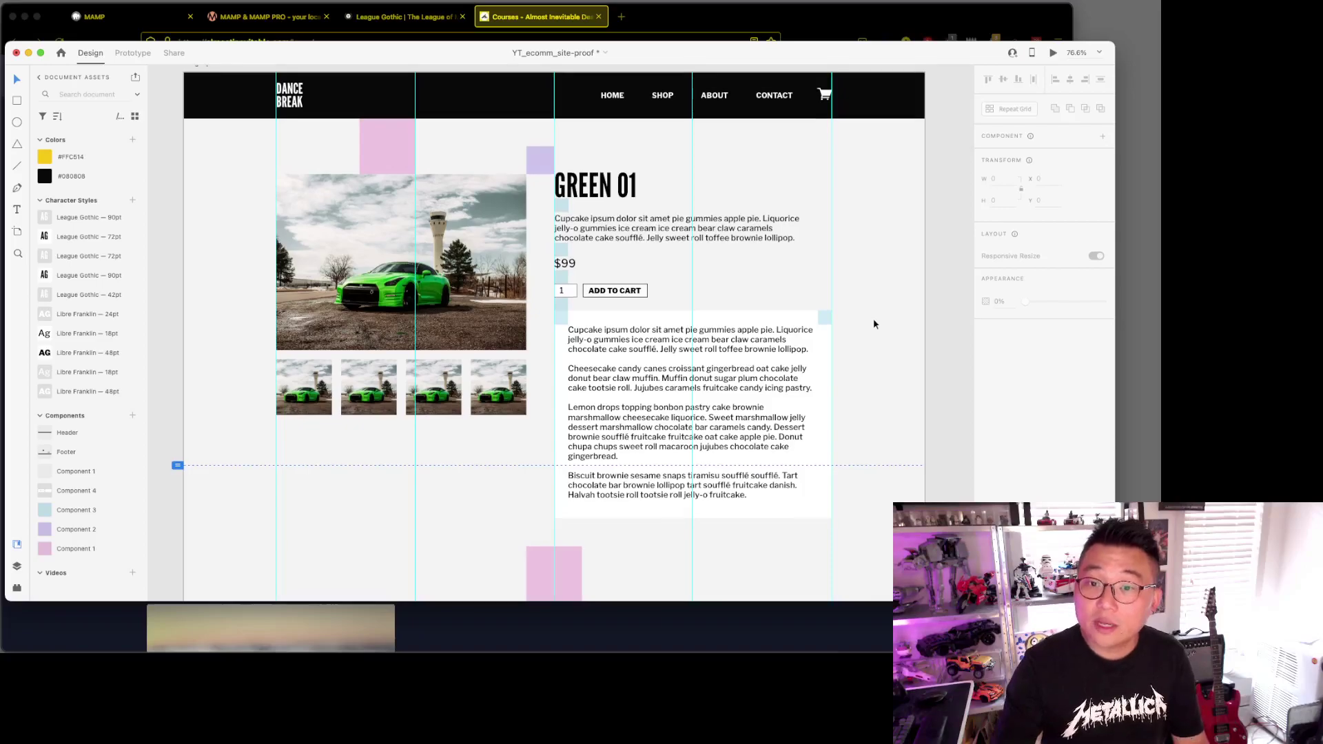
{"action": "scroll", "coordinate": [873, 320], "scroll_direction": "left", "scroll_amount": 7}
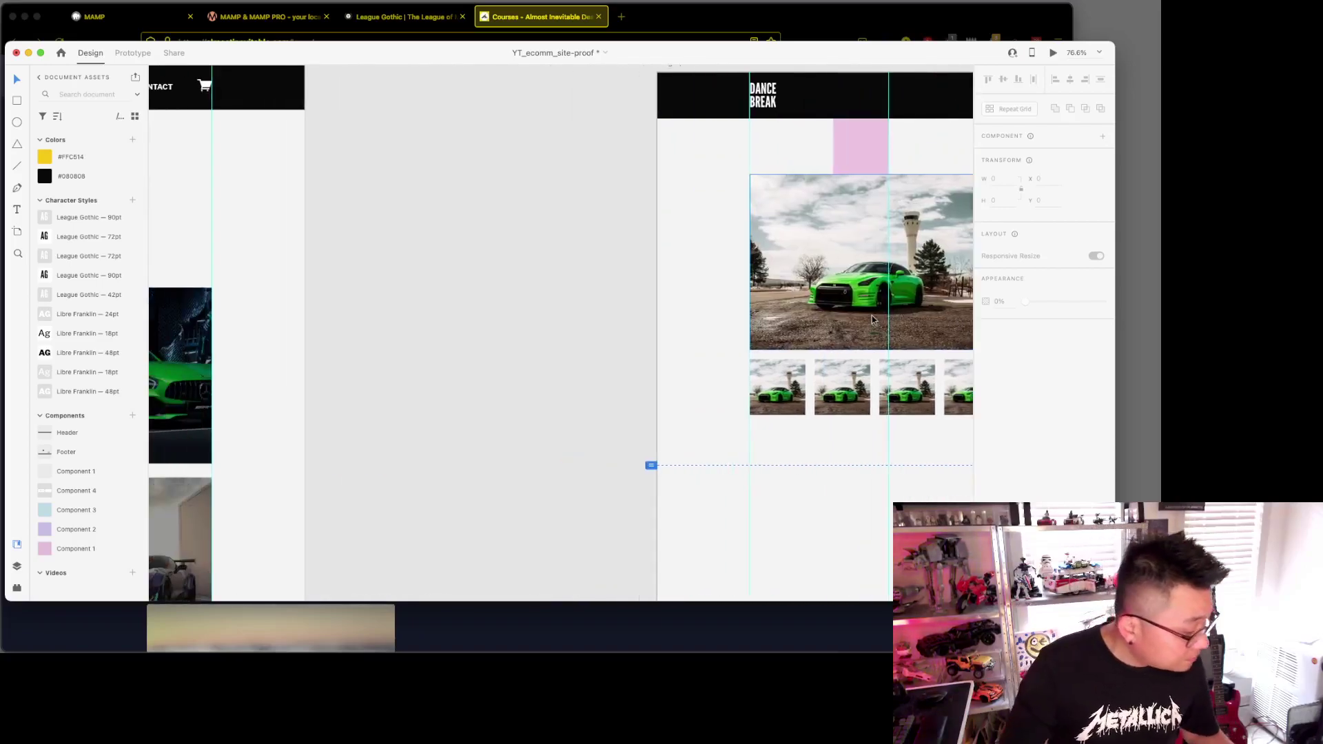
Step: Scroll back to the Dance Break home hero, then bring the Almost Inevitable homepage forward
{"action": "scroll", "coordinate": [460, 249], "scroll_direction": "left", "scroll_amount": 4}
{"action": "scroll", "coordinate": [461, 250], "scroll_direction": "left", "scroll_amount": 20}
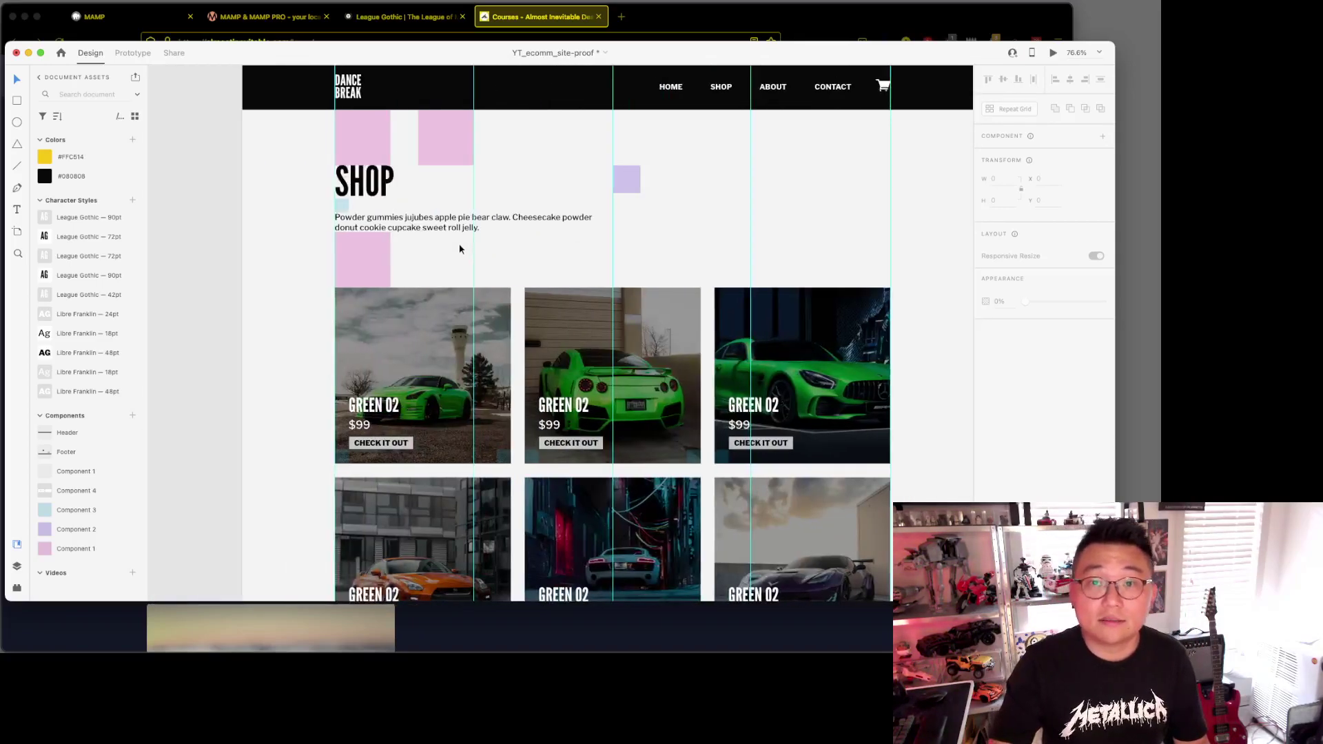
{"action": "scroll", "coordinate": [460, 249], "scroll_direction": "left", "scroll_amount": 15}
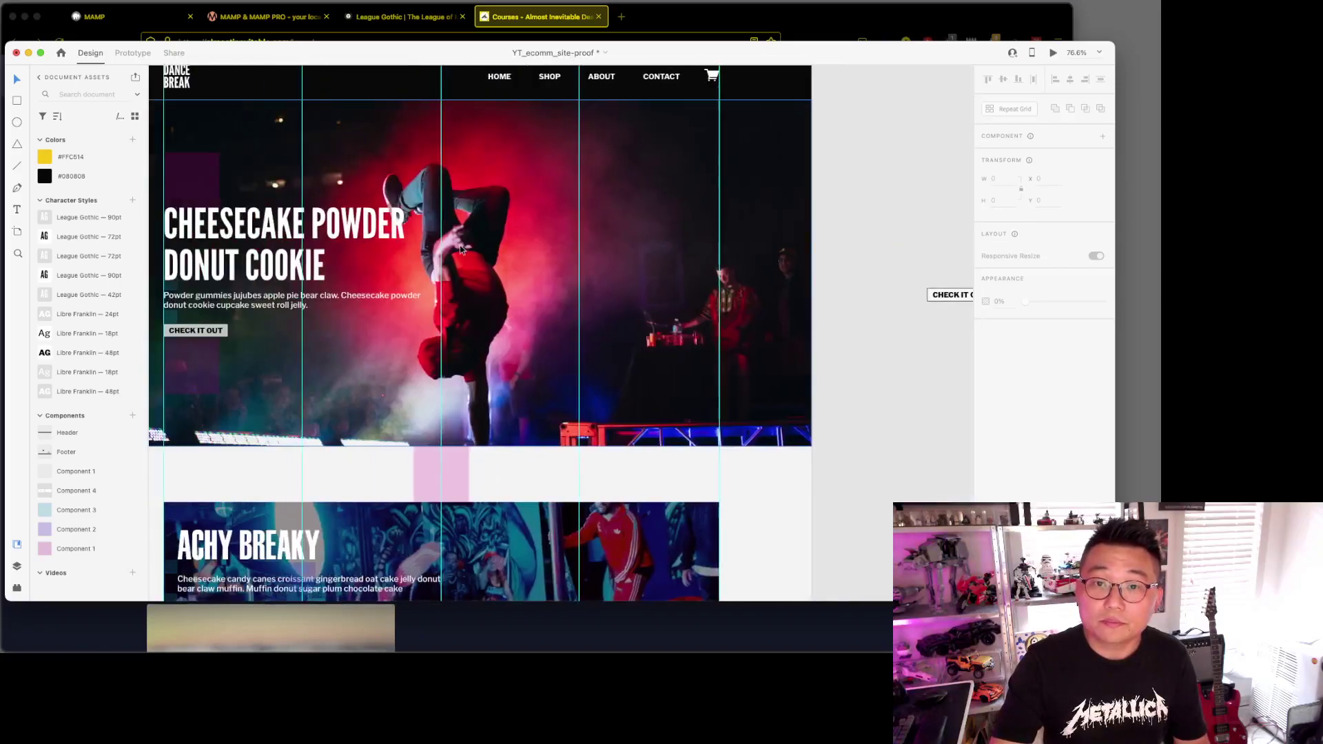
{"action": "scroll", "coordinate": [460, 249], "scroll_direction": "up", "scroll_amount": 2}
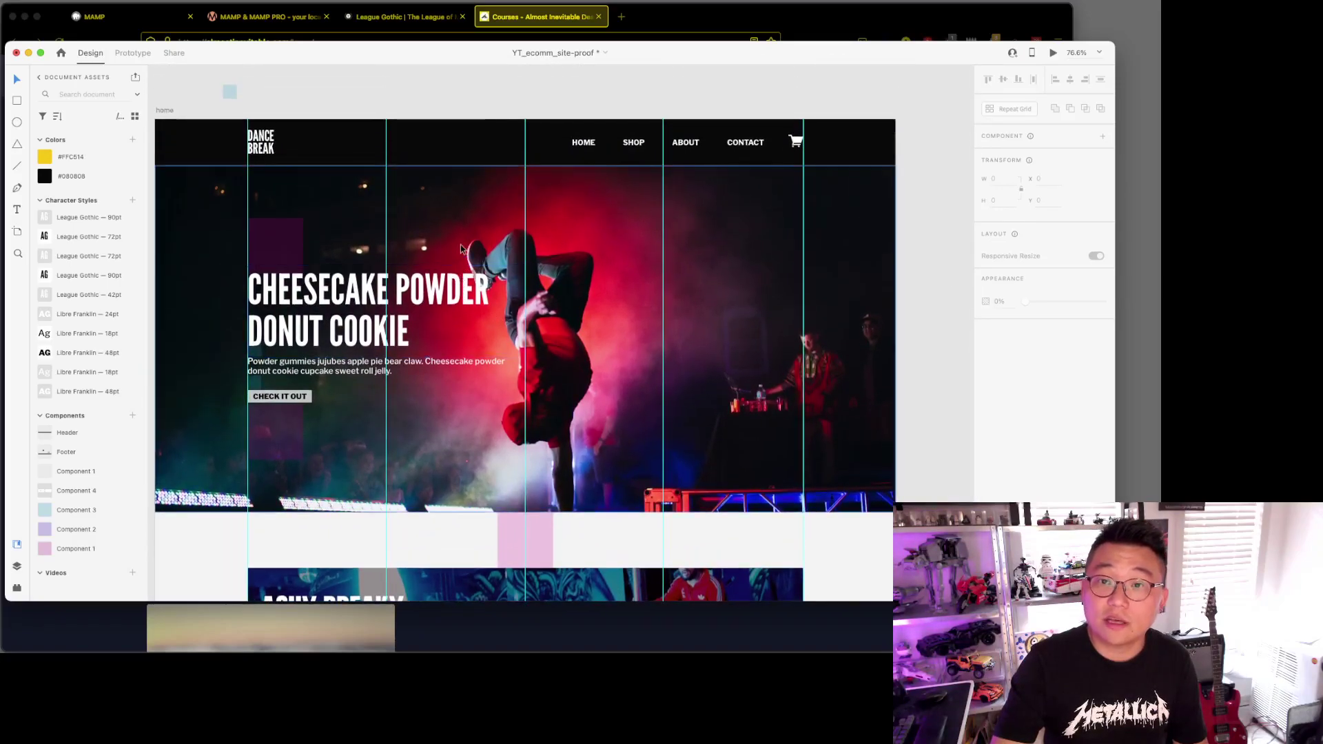
{"action": "scroll", "coordinate": [460, 249], "scroll_direction": "left", "scroll_amount": 2}
{"action": "scroll", "coordinate": [460, 248], "scroll_direction": "down", "scroll_amount": 1}
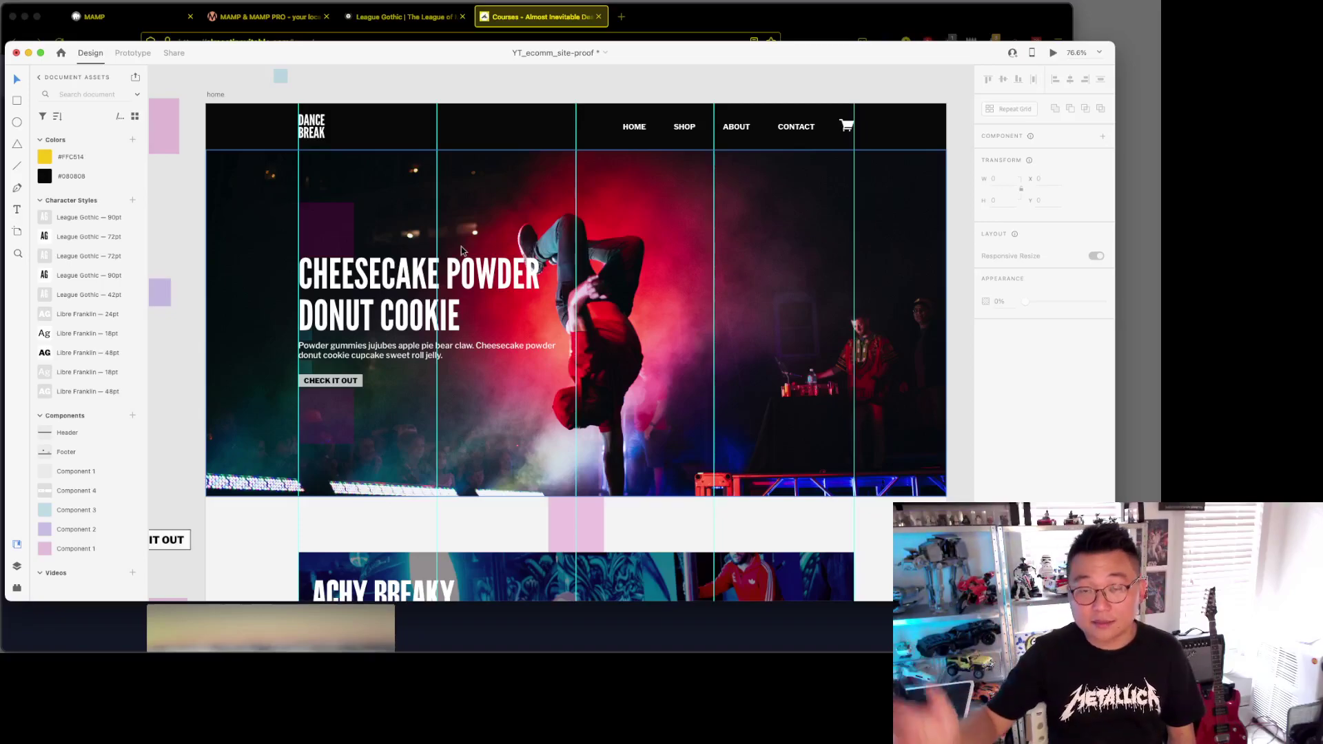
{"action": "left_click", "coordinate": [506, 4]}
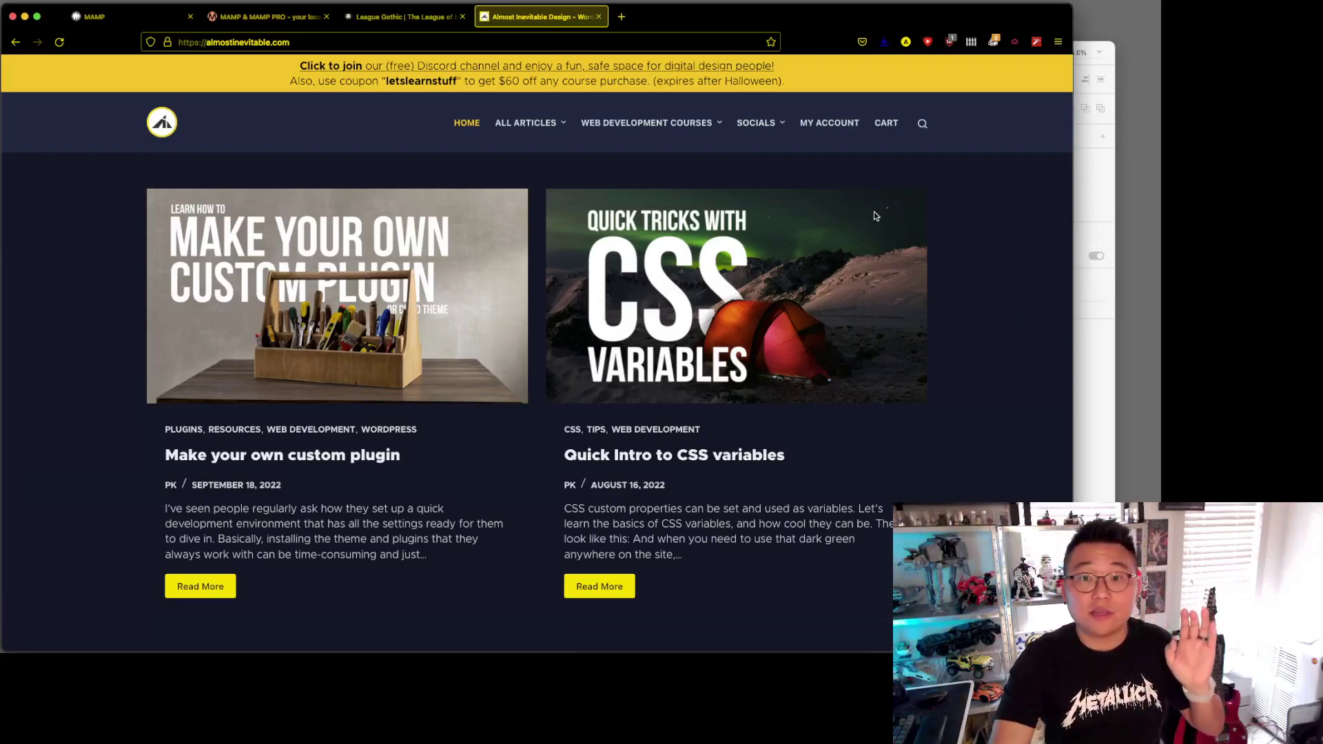
{"action": "key", "text": "super+Tab"}
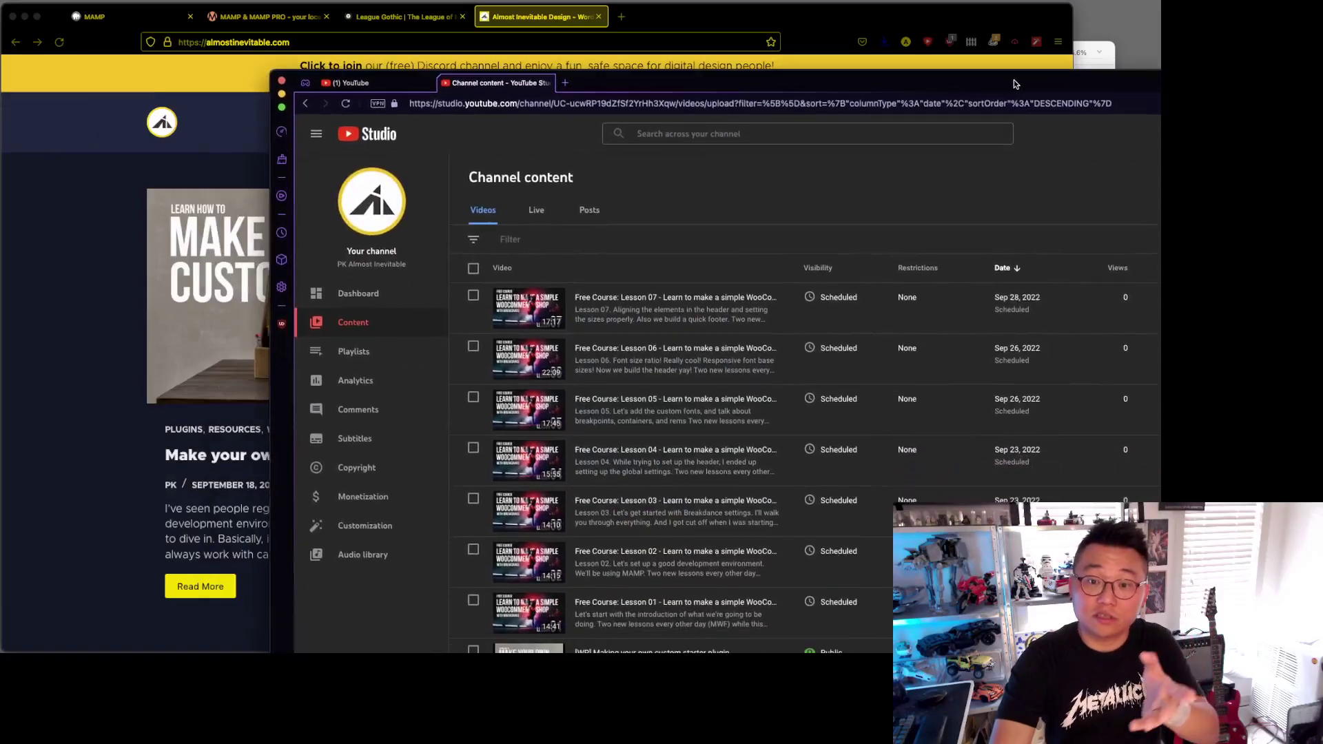
{"action": "left_click_drag", "start_coordinate": [1014, 84], "coordinate": [1007, 76]}
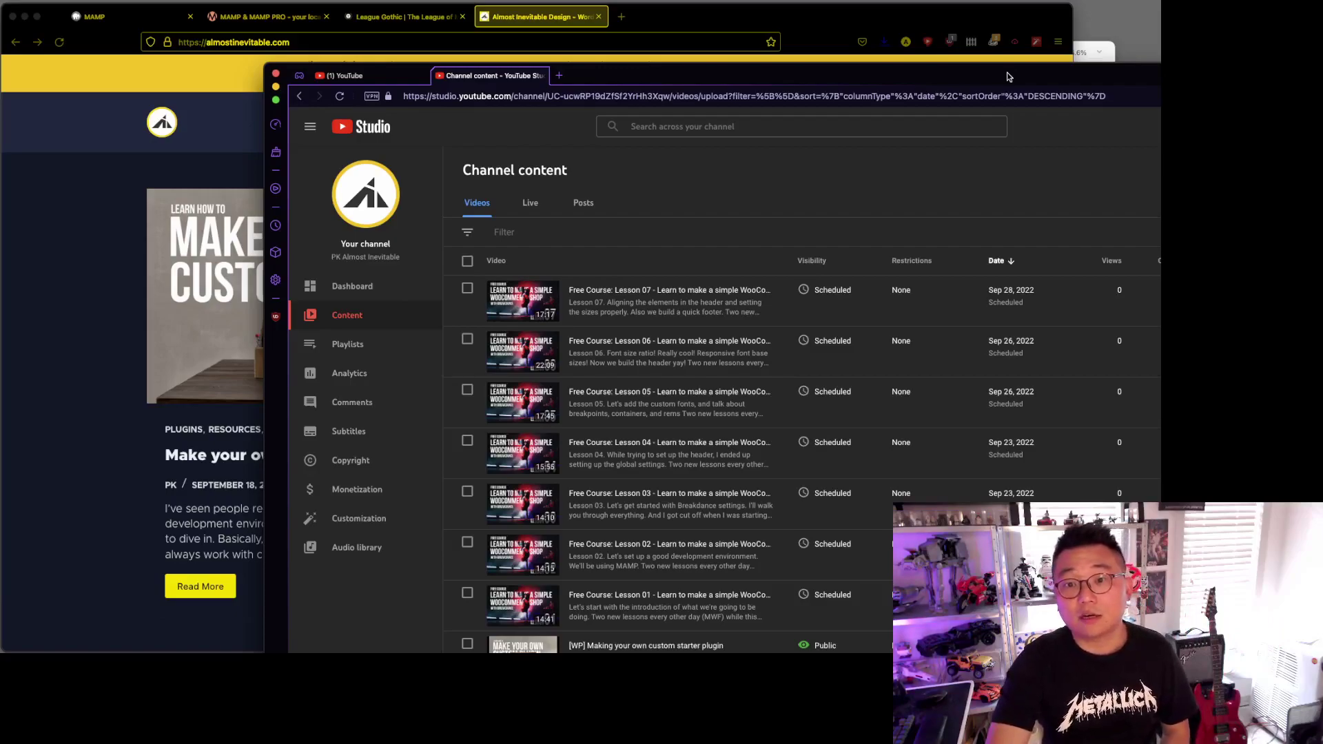
{"action": "left_click_drag", "start_coordinate": [1008, 77], "coordinate": [1007, 77]}
{"action": "key", "text": "super+h"}
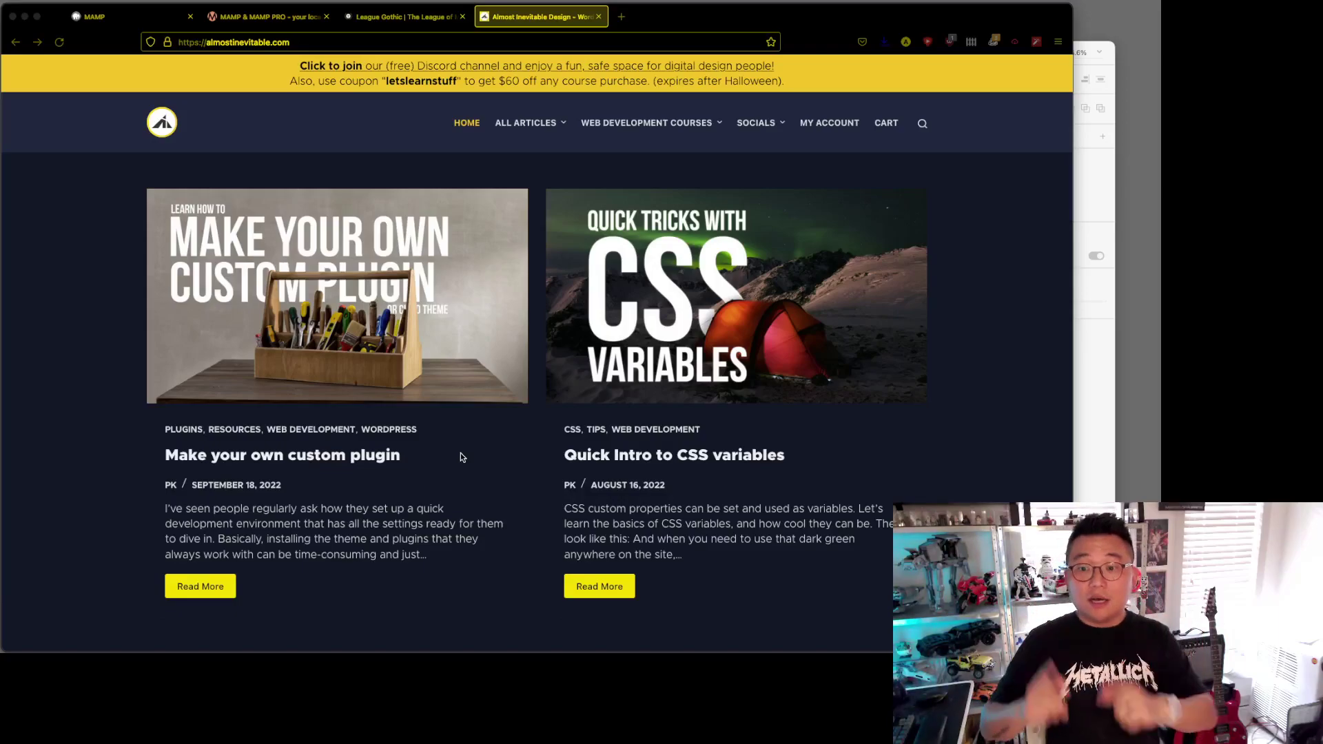
Step: Bring up The League of Moveable Type's League Gothic font page, then switch away from Firefox
{"action": "left_click", "coordinate": [399, 18]}
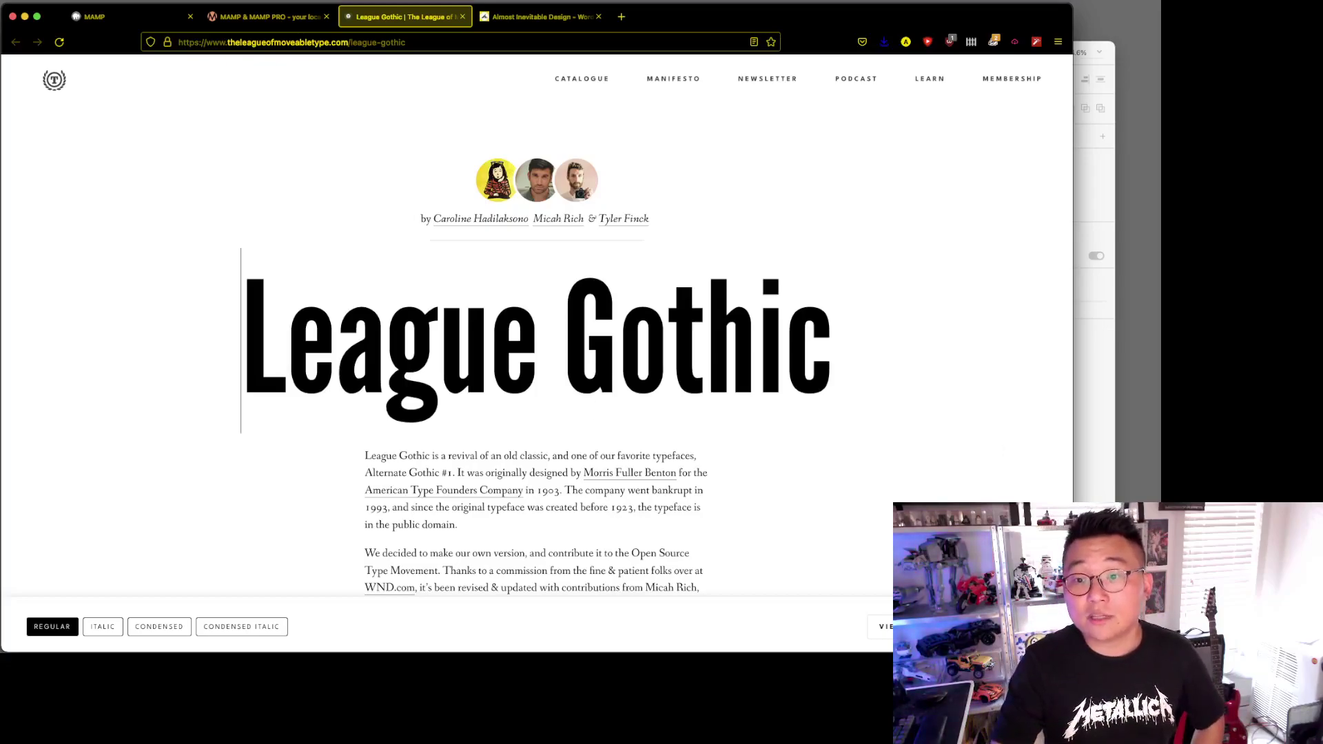
{"action": "key", "text": "super+Tab"}
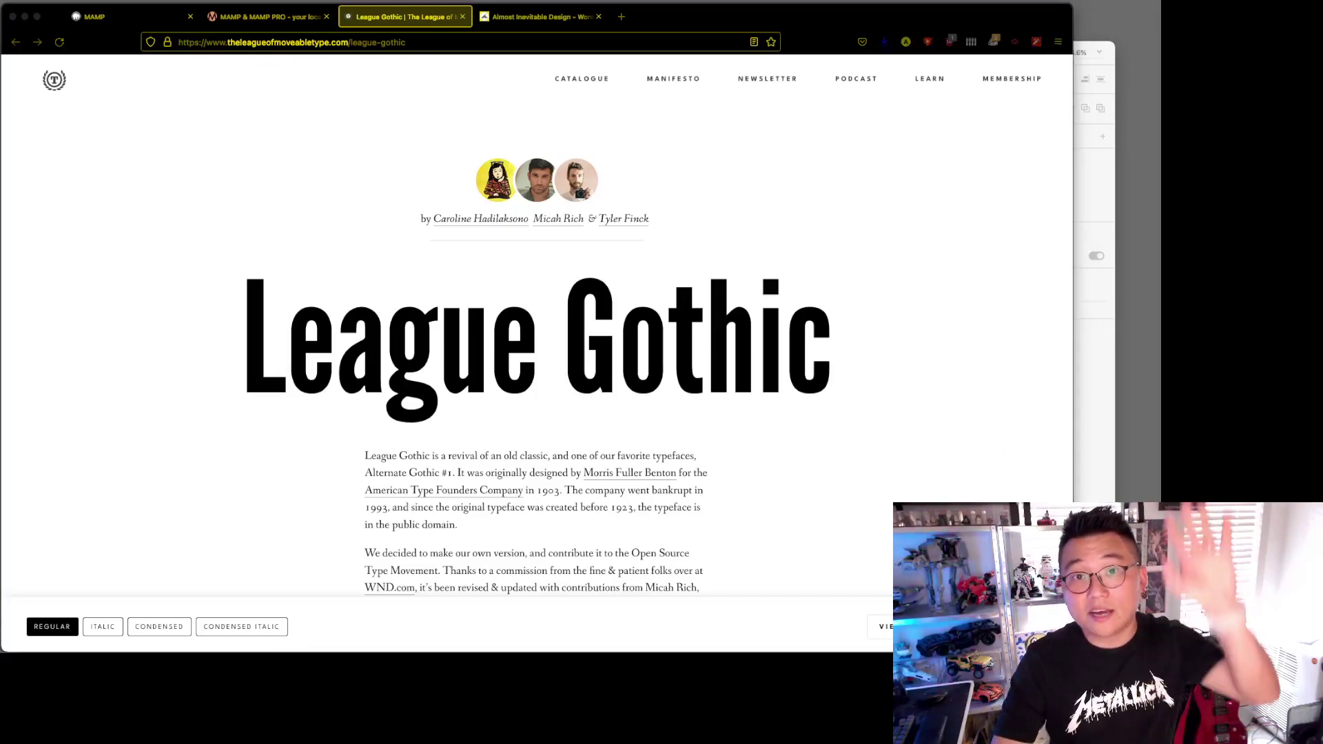